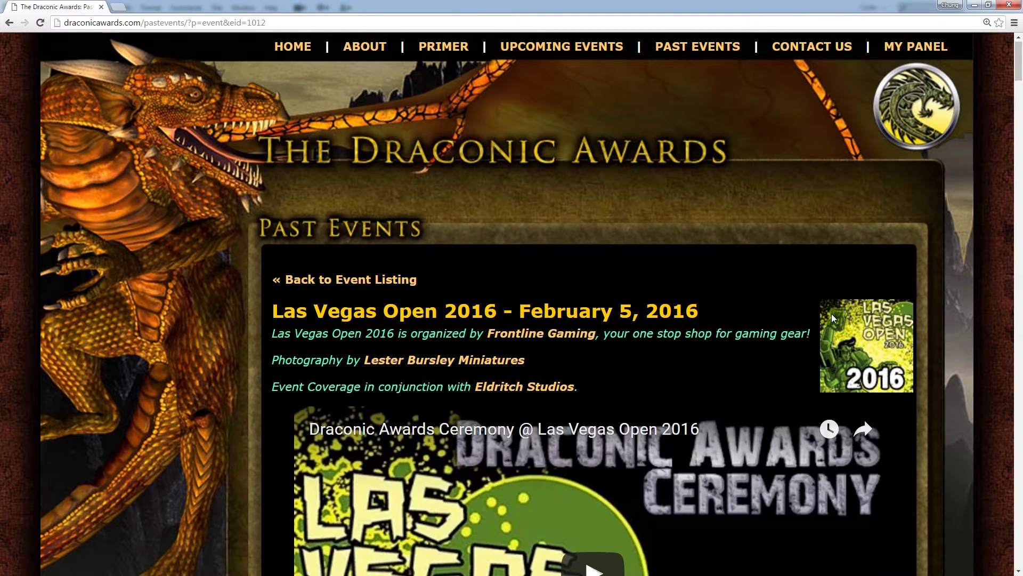
- Scroll the Las Vegas Open 2016 results down to the Best of Show and Best of Categories winners
scroll(880, 320, down, 4)
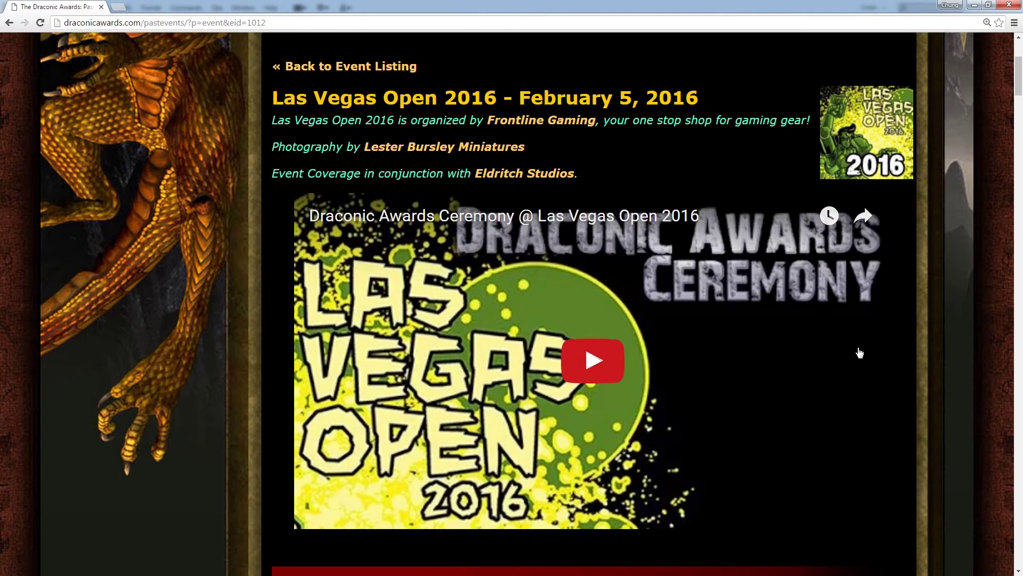
scroll(859, 352, up, 4)
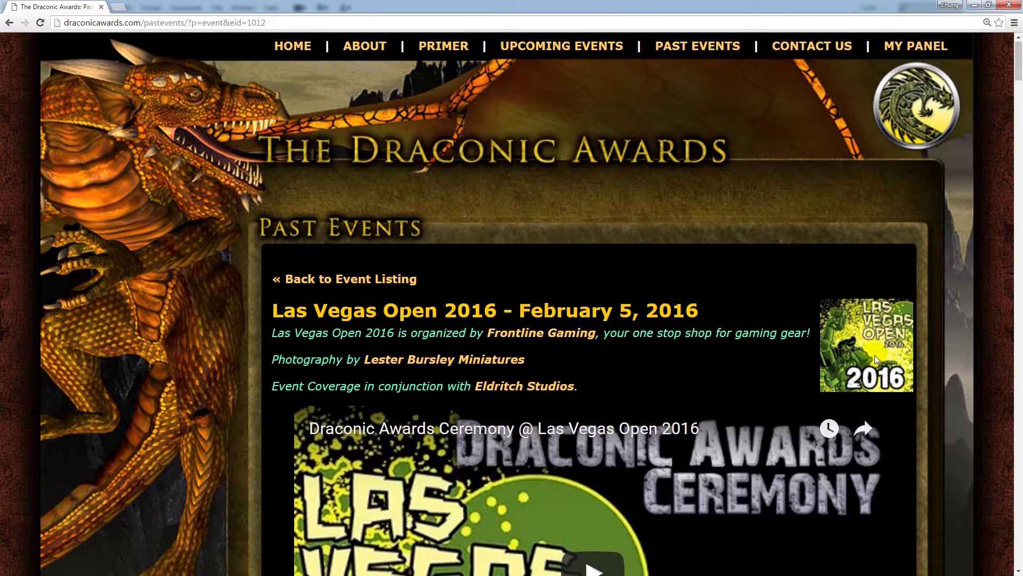
scroll(874, 355, down, 9)
scroll(875, 361, down, 5)
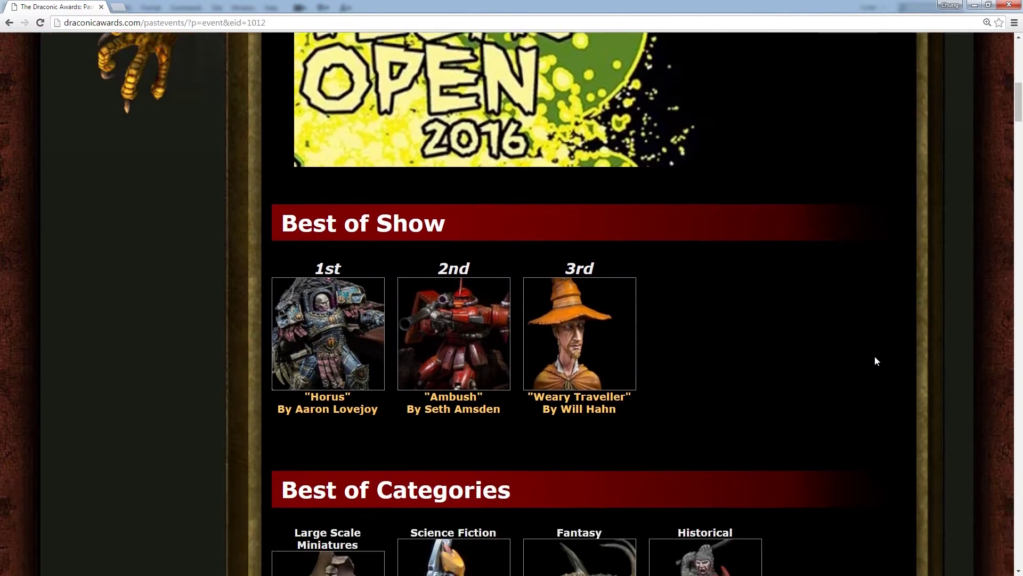
- Open The Knight entry and put its photo, photo-393-2.jpg, in a new browser tab
click(735, 434)
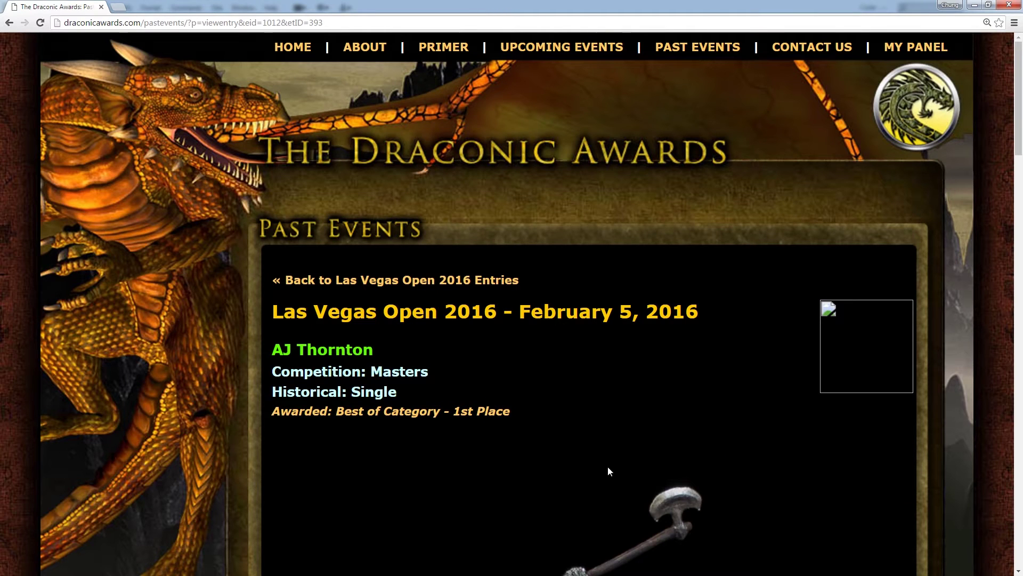
scroll(608, 466, down, 10)
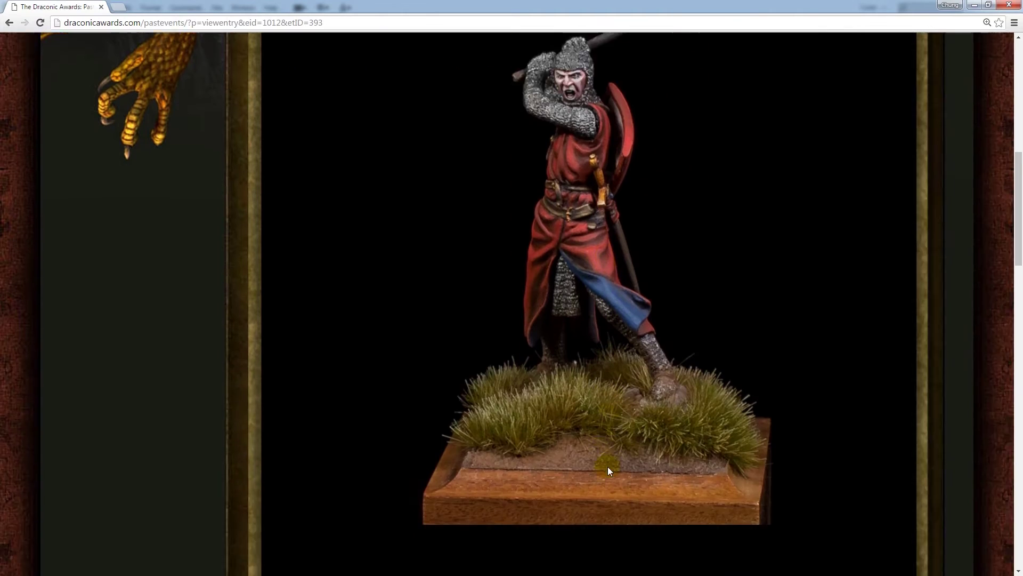
right_click(836, 347)
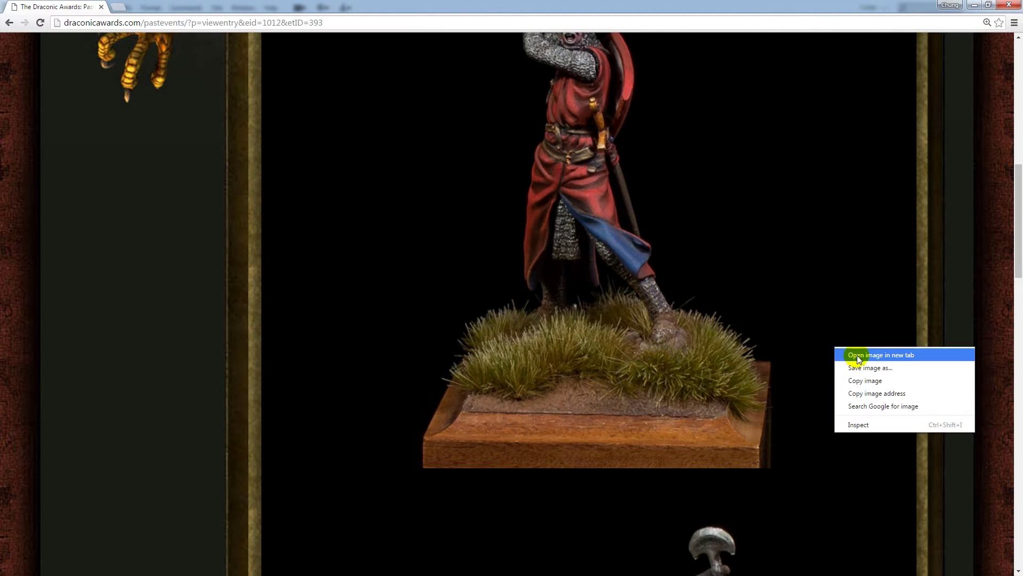
click(858, 360)
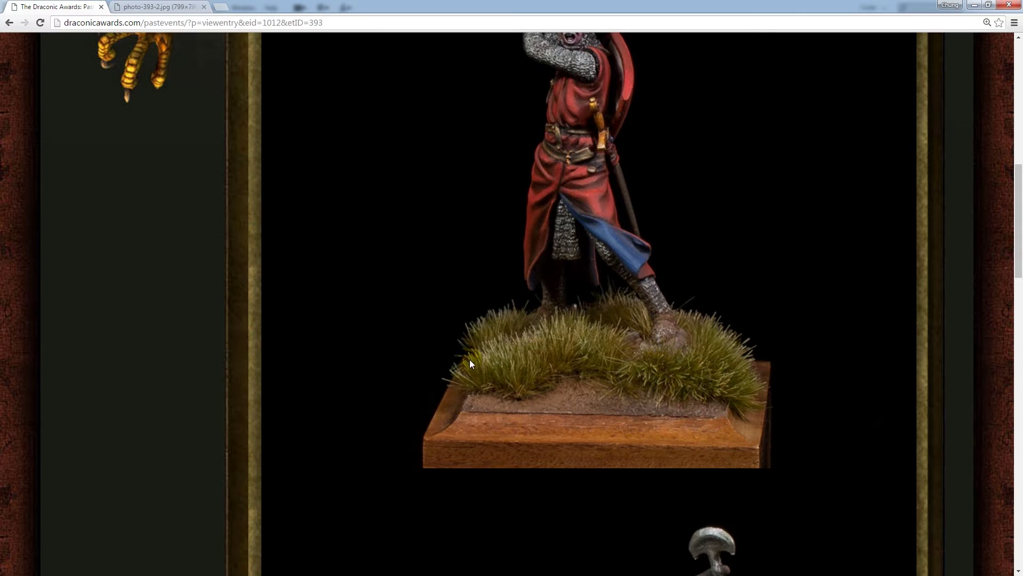
scroll(339, 380, down, 2)
scroll(339, 380, down, 4)
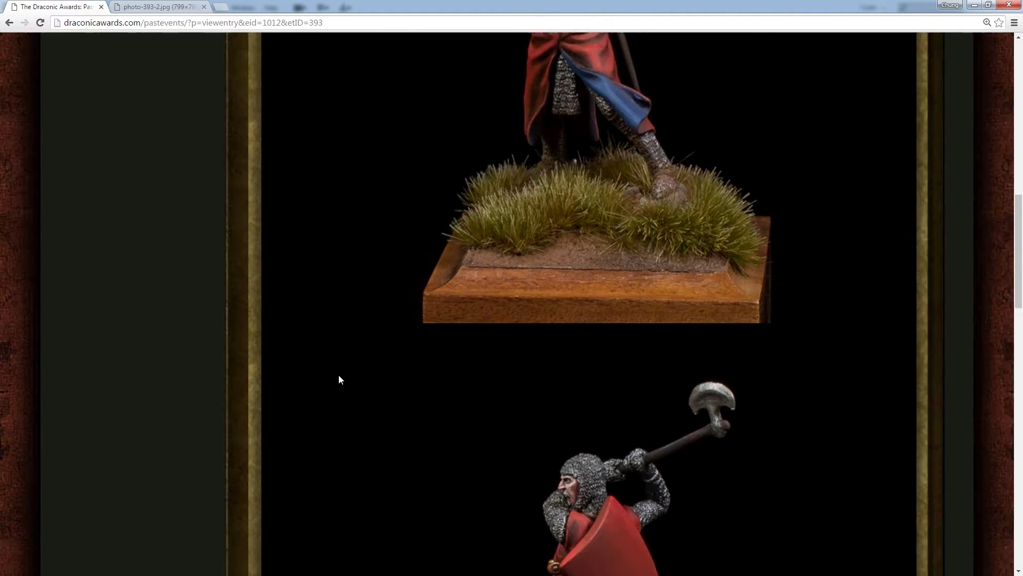
scroll(339, 379, up, 5)
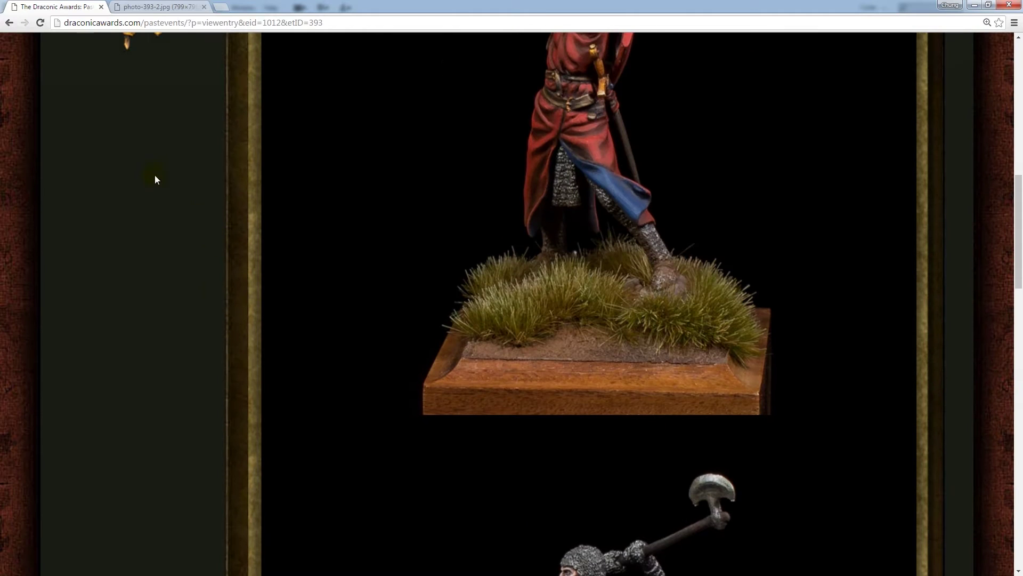
- Return to the Las Vegas Open 2016 results and open the Silver Coin Masters Large Scale Miniatures entry
click(9, 22)
scroll(437, 352, down, 4)
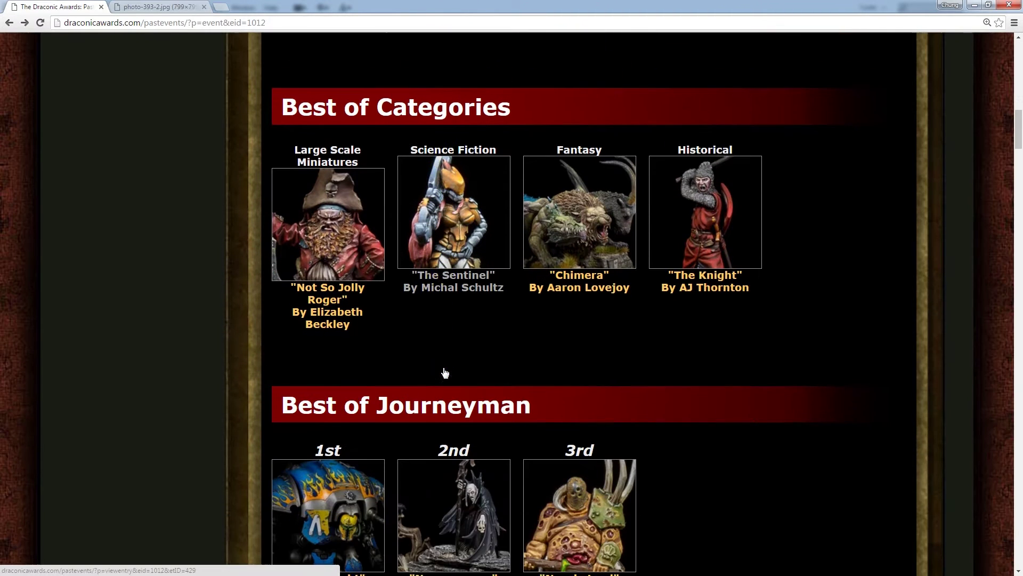
scroll(440, 367, up, 5)
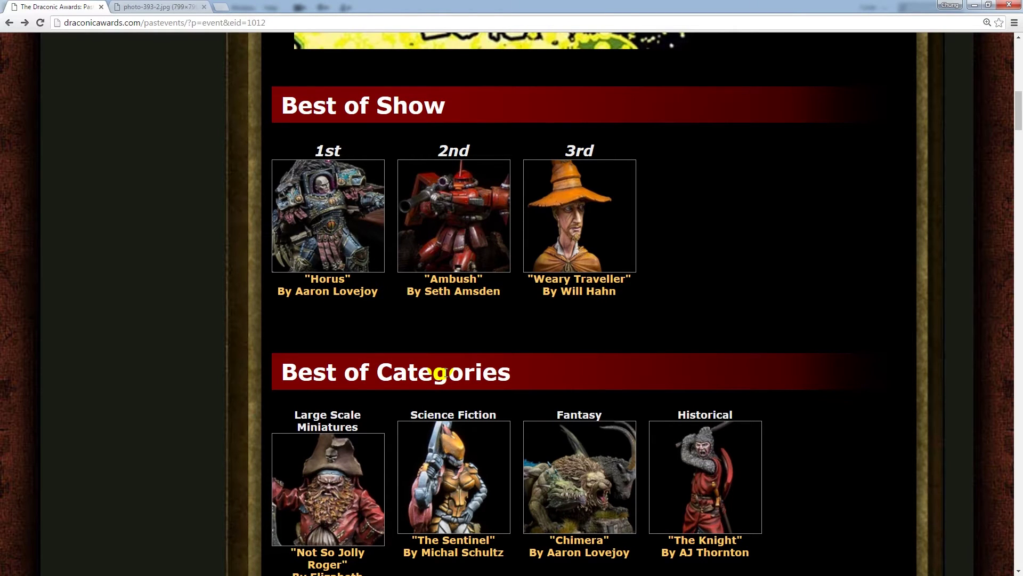
scroll(440, 372, down, 3)
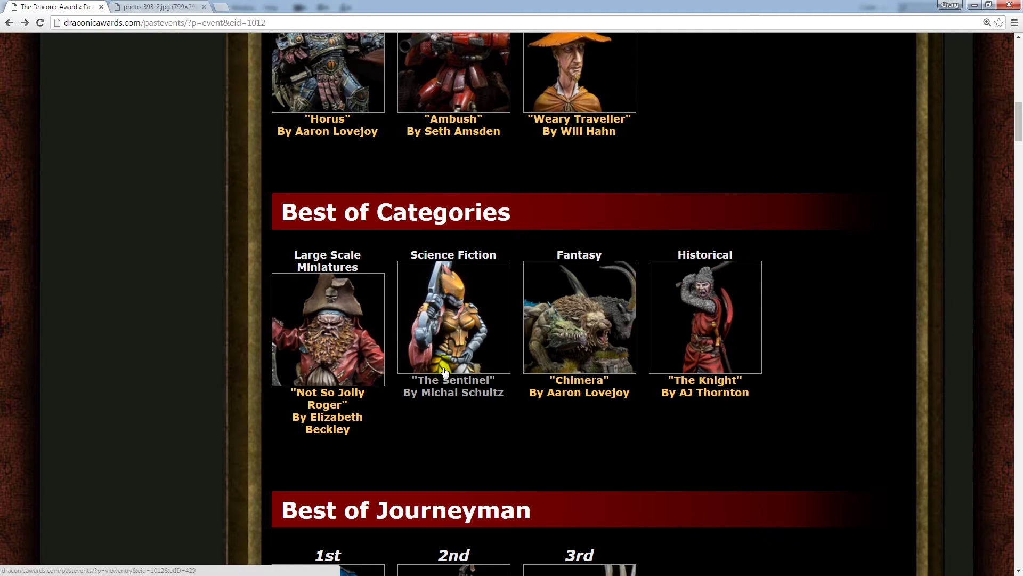
scroll(444, 371, down, 3)
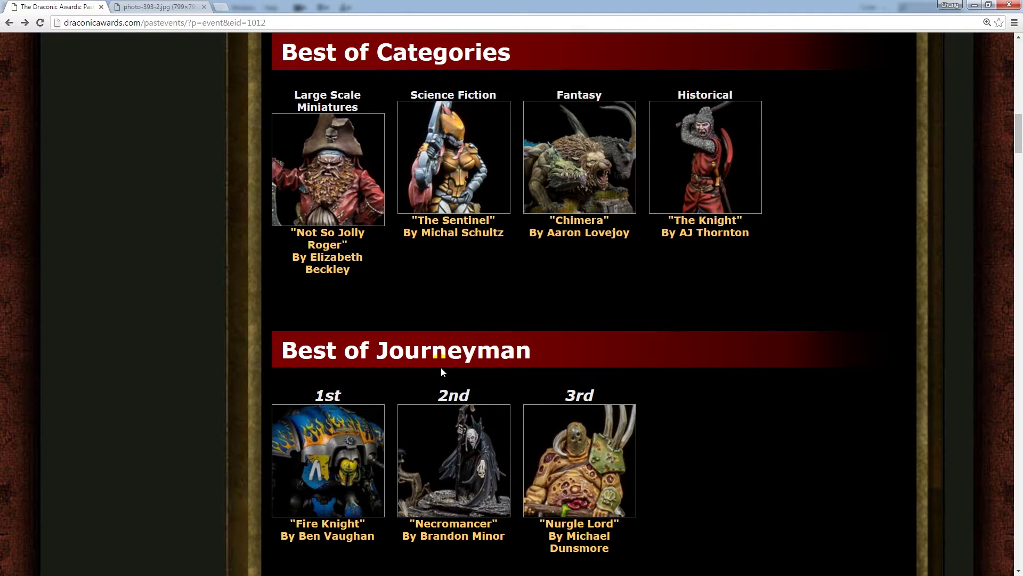
scroll(442, 372, down, 2)
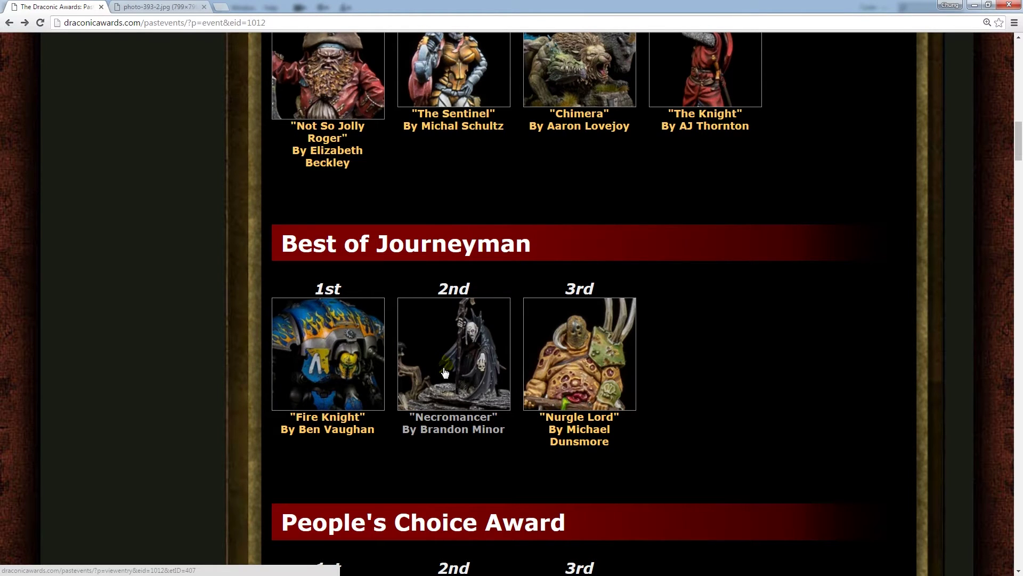
scroll(445, 372, down, 4)
click(445, 372)
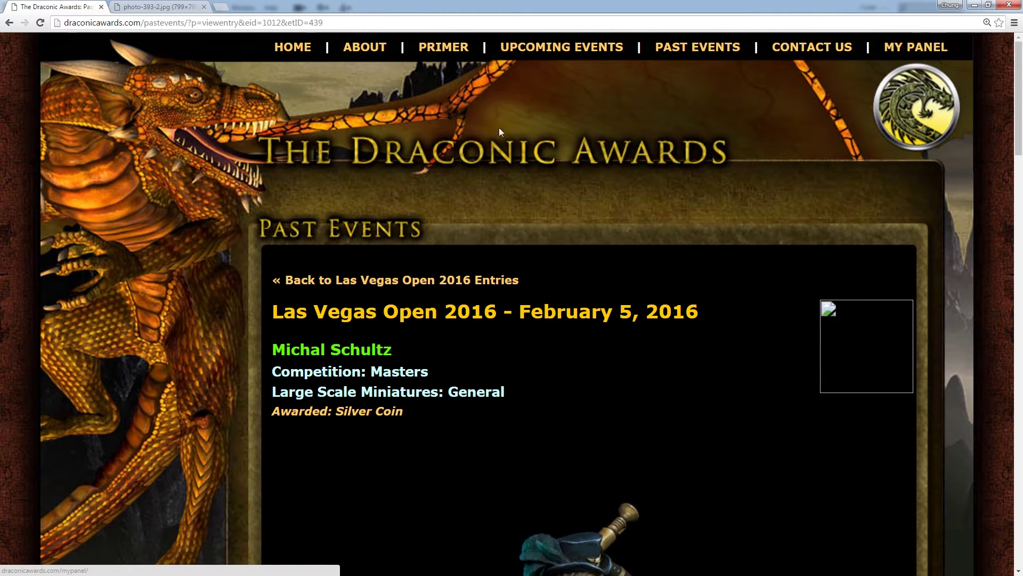
- Log in to My Panel with the browser-autofilled credentials to reach the Dash Board
click(902, 56)
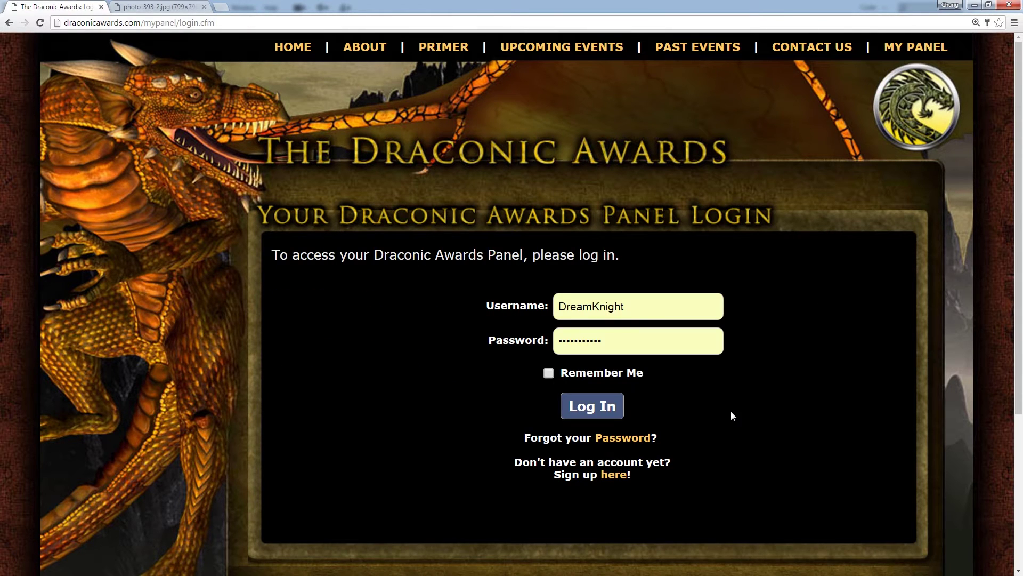
click(590, 411)
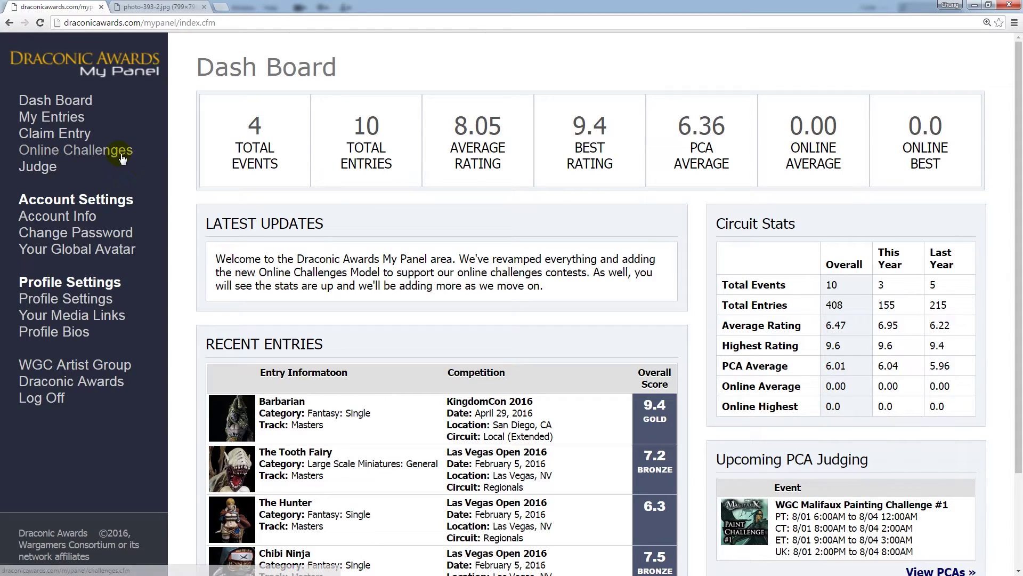
- Open Online Challenges and reload until WGC Malifaux Painting Challenge #1 offers SUBMIT AN ENTRY
click(125, 149)
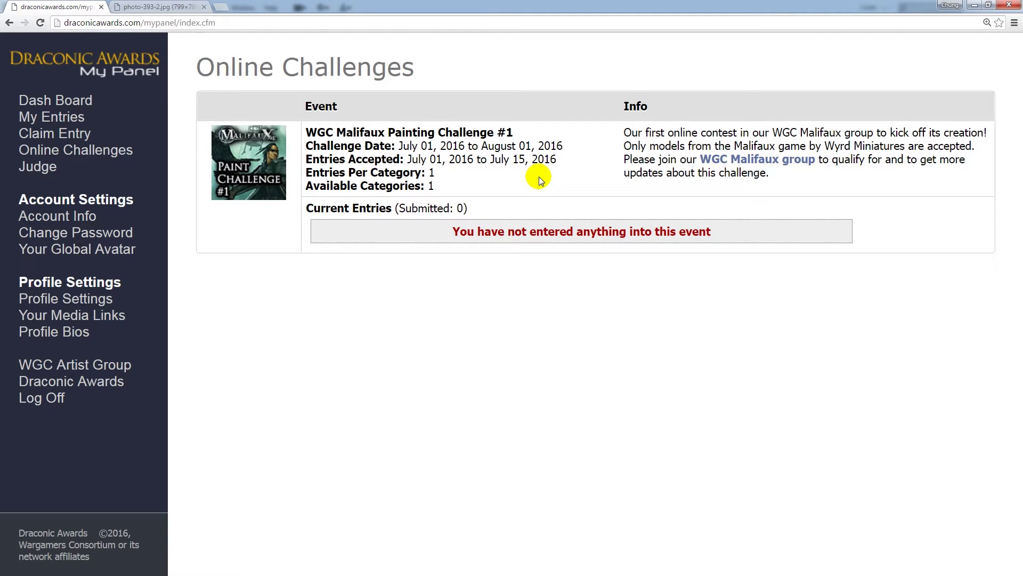
key(F5)
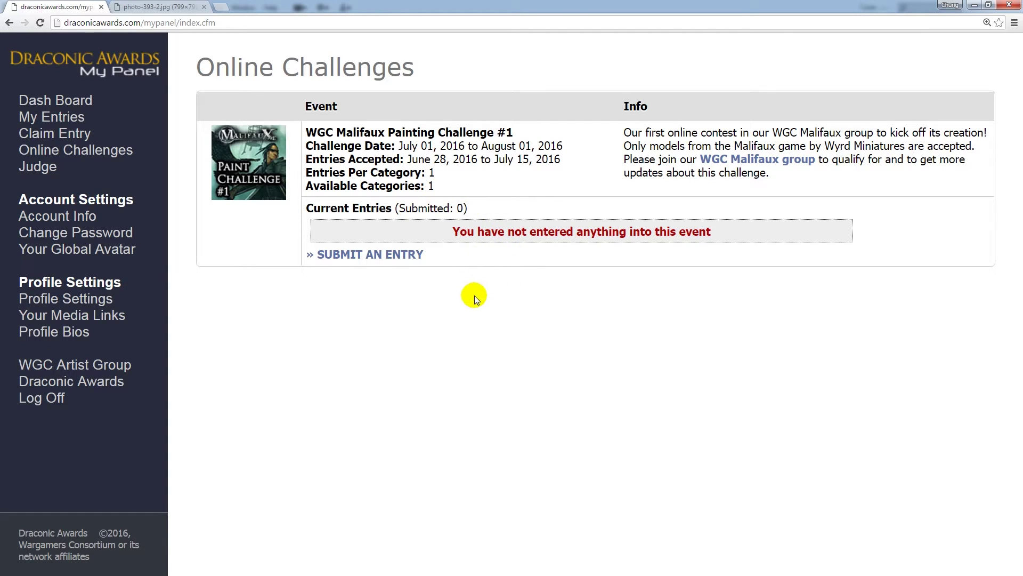
- Start a new Malifaux challenge entry named 'Shen Long'
click(405, 255)
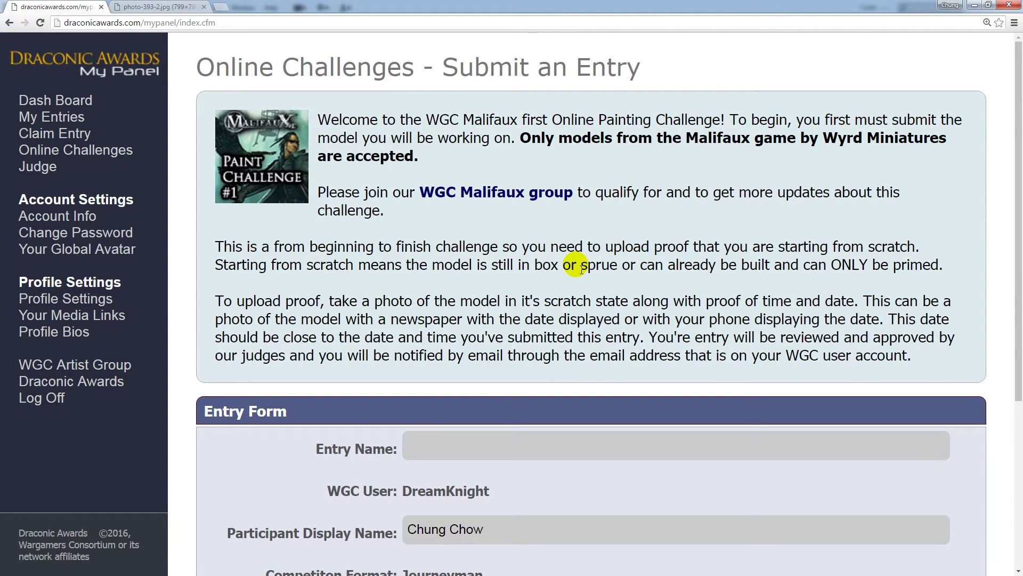
scroll(580, 268, down, 3)
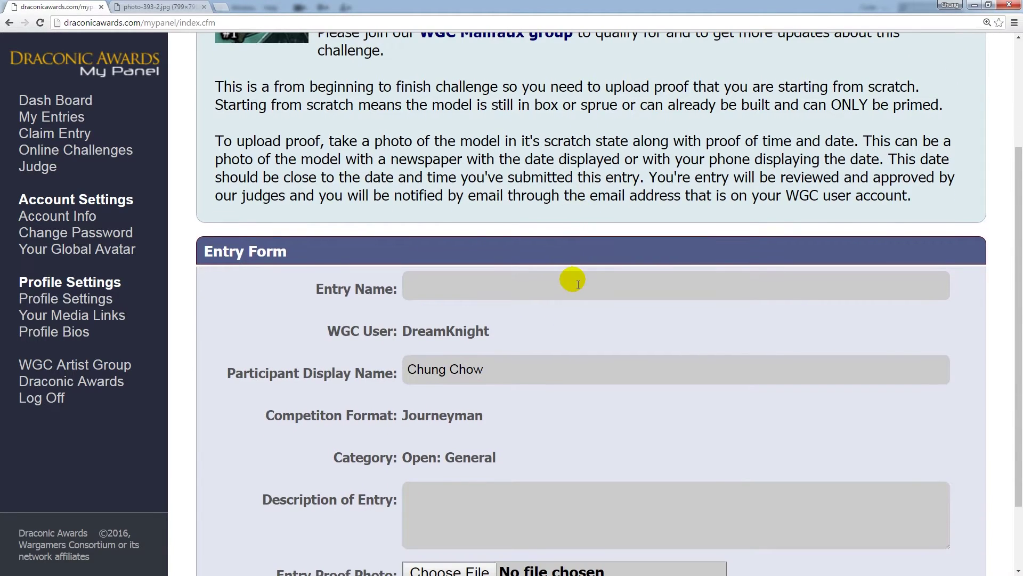
click(578, 284)
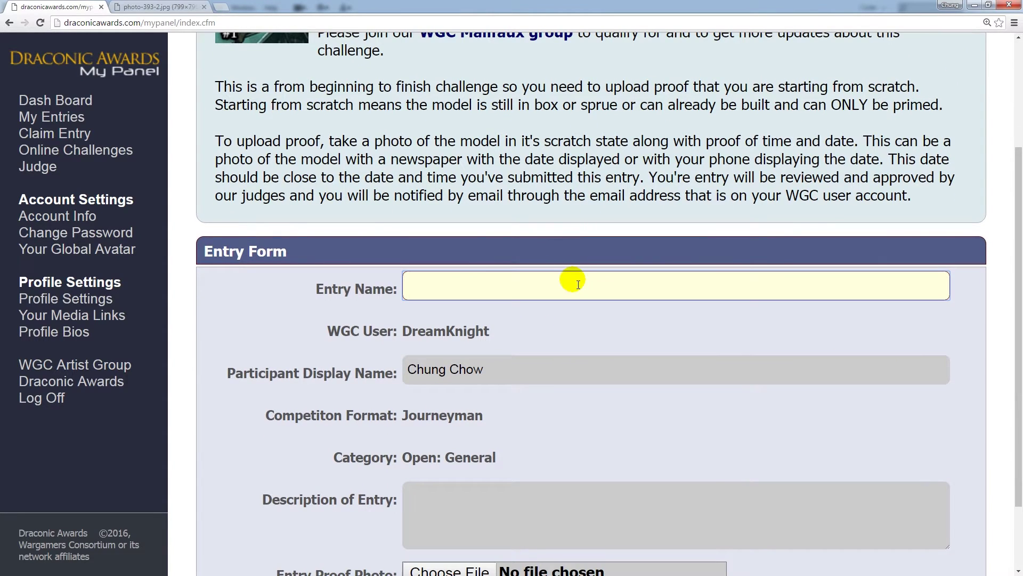
text(S)
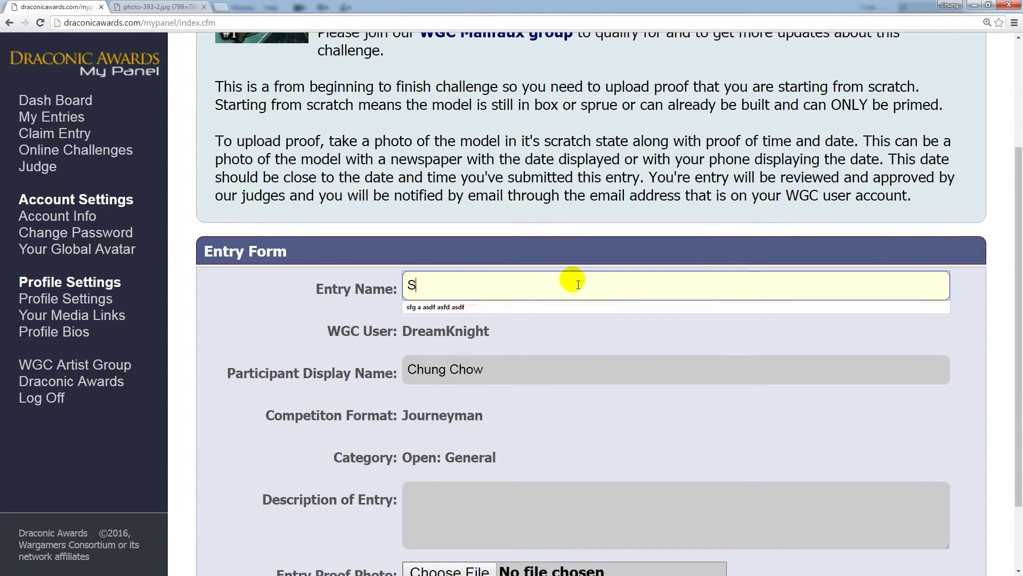
text(hen Long)
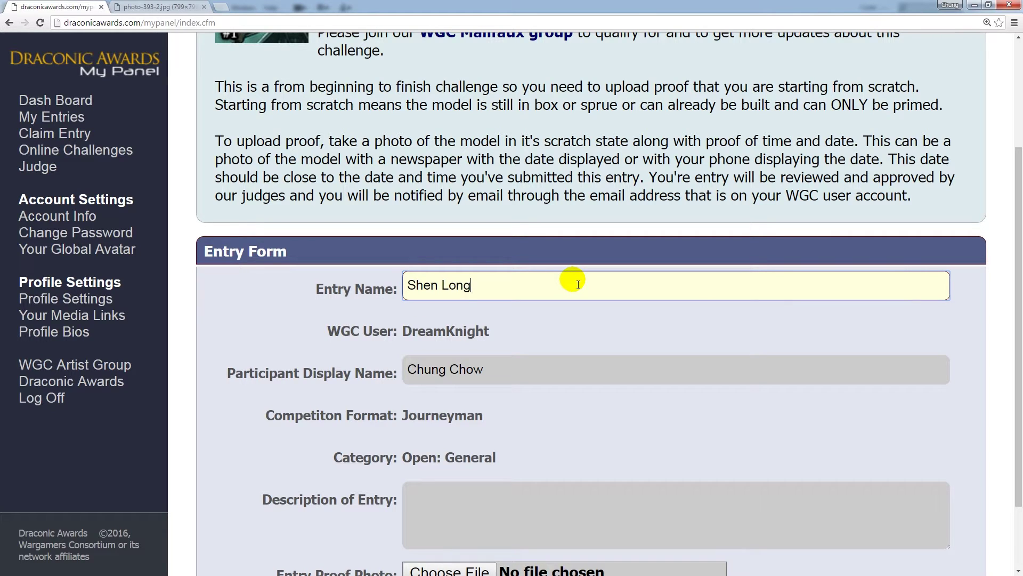
scroll(578, 284, down, 2)
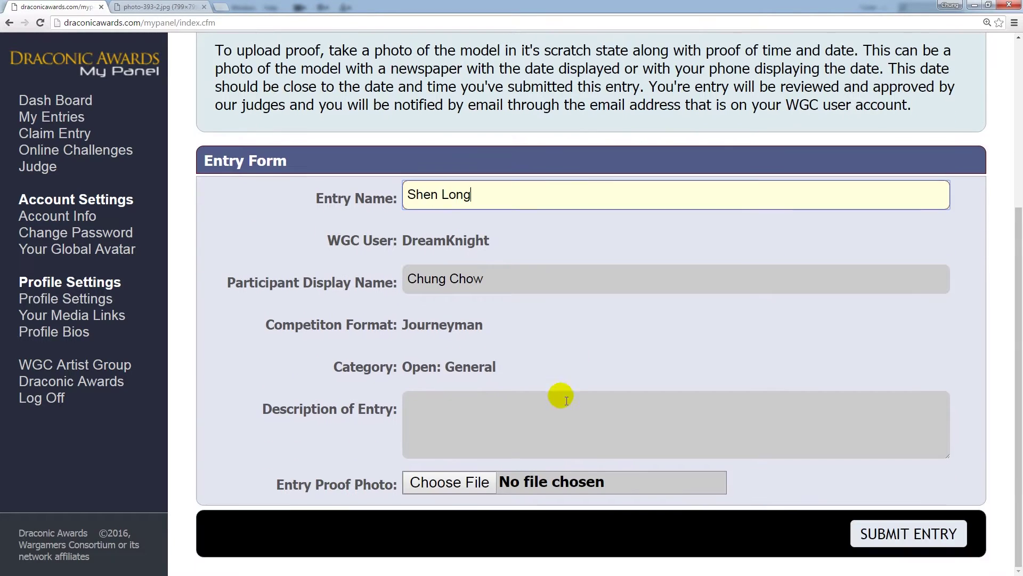
click(553, 429)
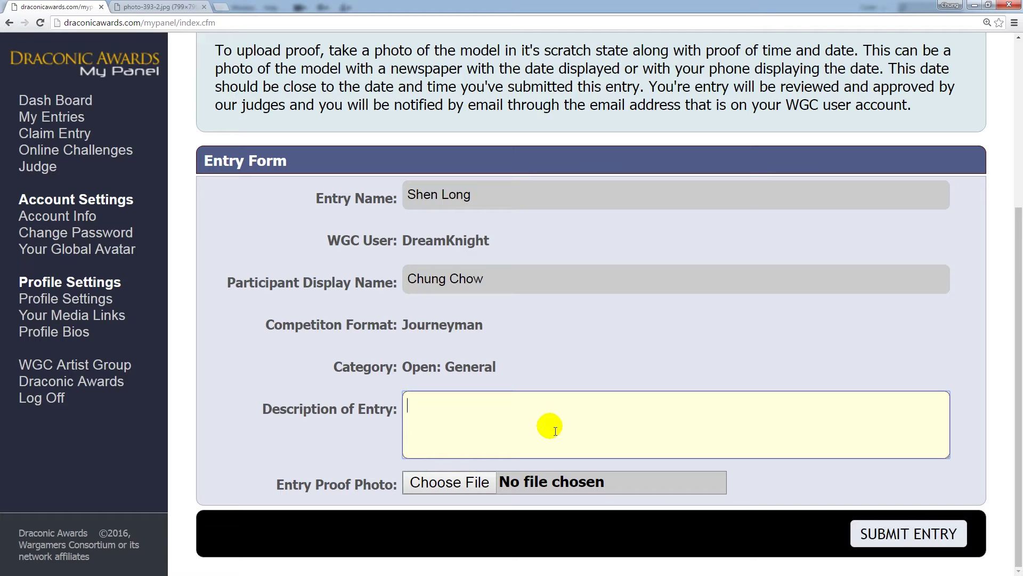
- Enter the description 'I am painting Shen Long from the Ten Thunder Faction.'
text(I am painting Shen L)
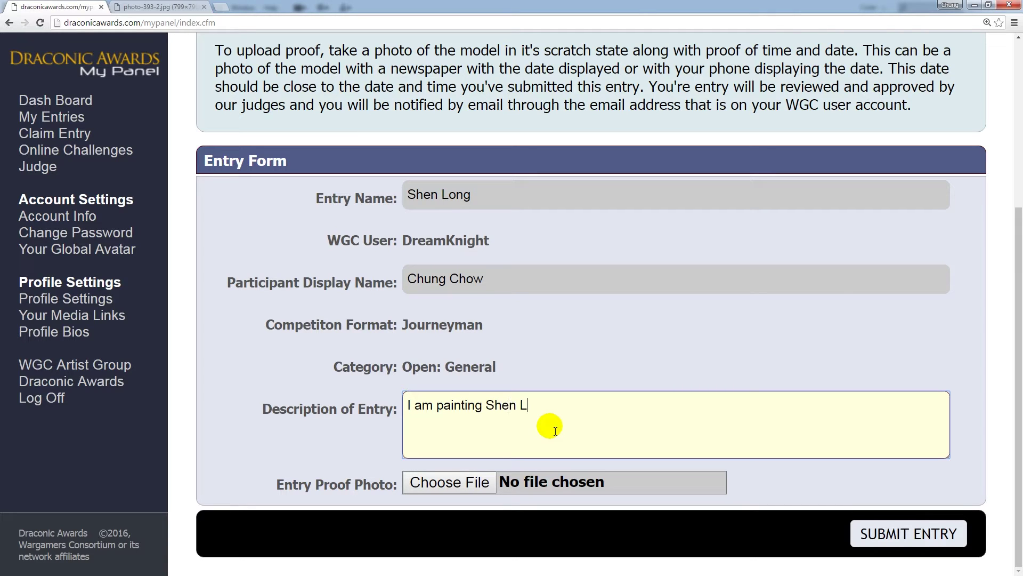
text(ong from the Ten Thunder )
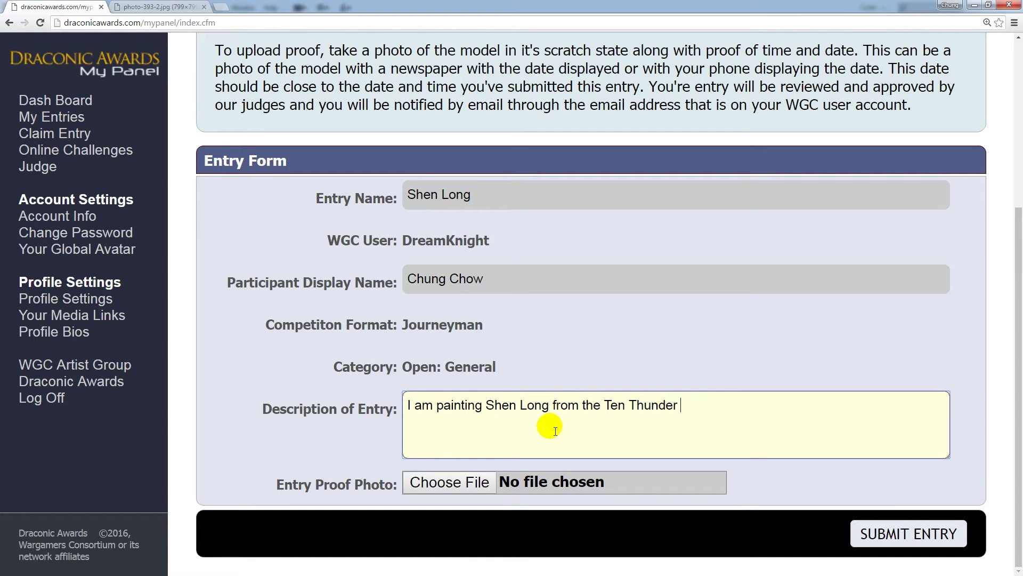
text(Faction.)
click(363, 466)
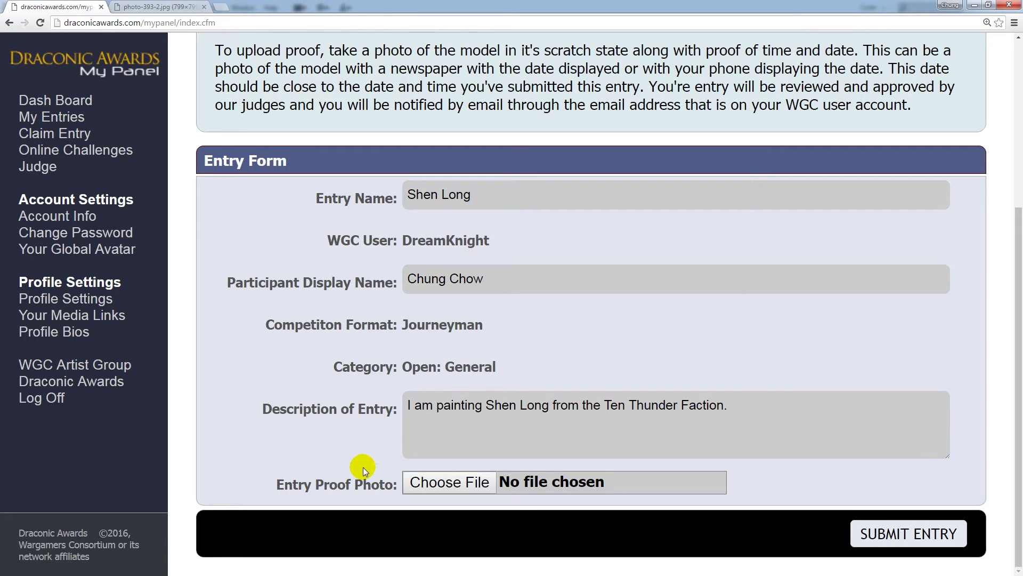
scroll(423, 482, up, 5)
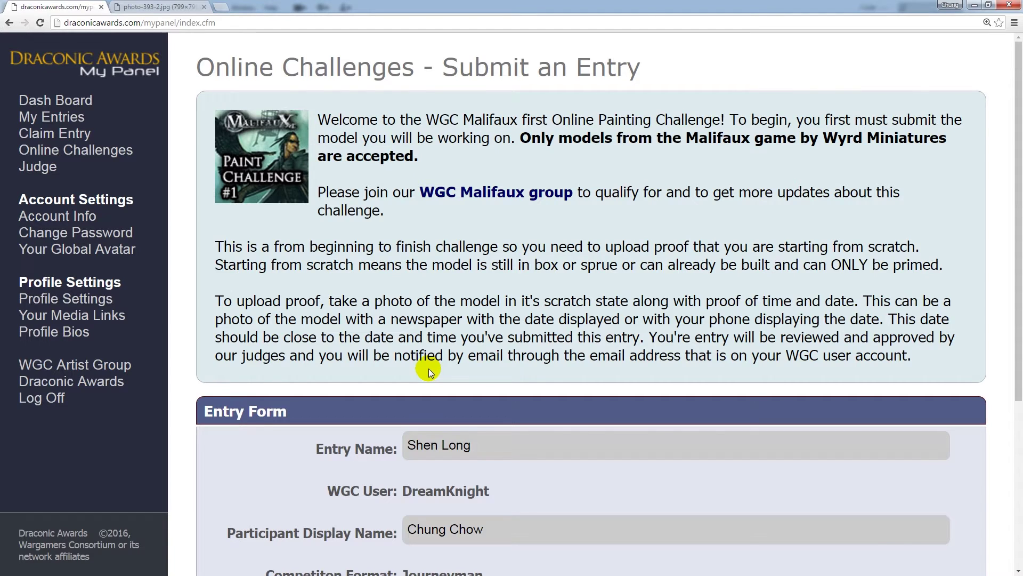
scroll(428, 369, down, 5)
- Attach wicken_03.jpg as the proof photo and submit the Shen Long entry
click(426, 483)
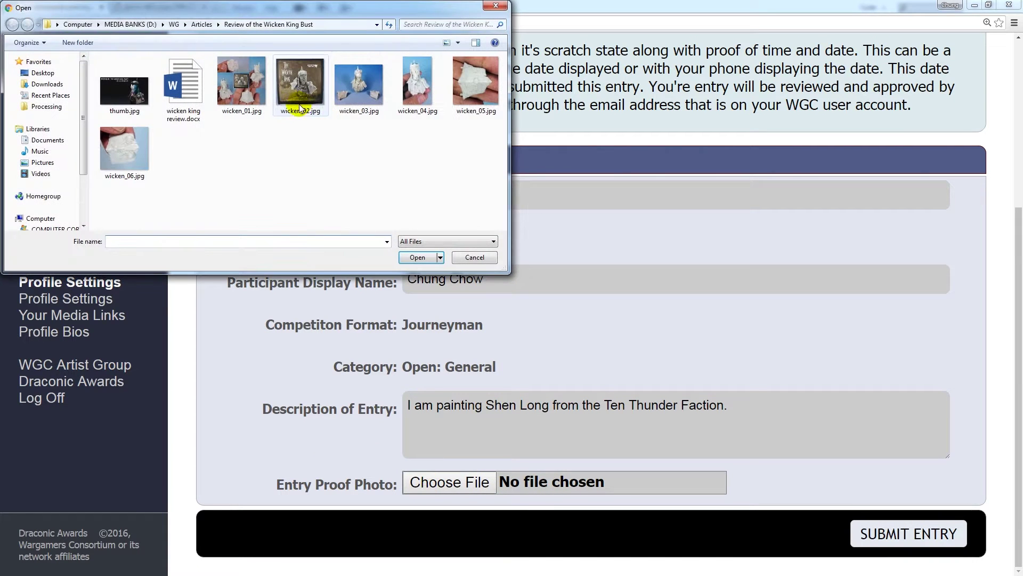
double_click(370, 94)
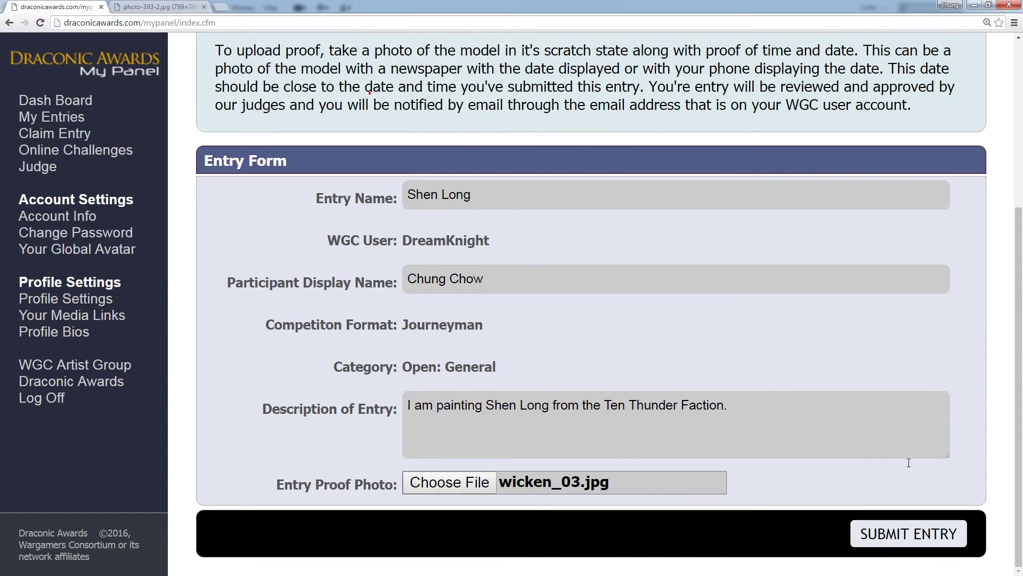
click(927, 536)
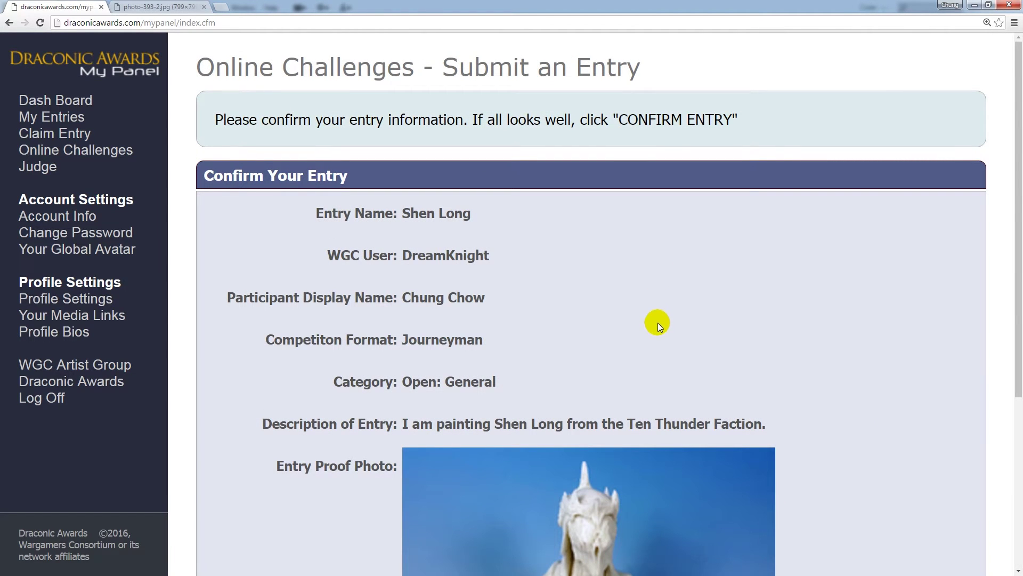
- Confirm the Shen Long entry on the Confirm Your Entry page
scroll(658, 322, down, 5)
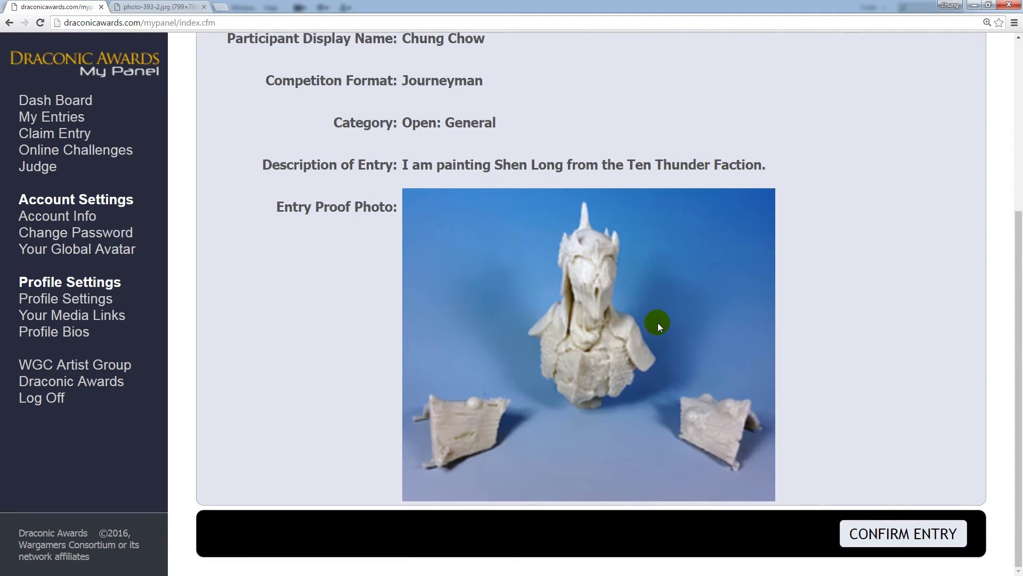
scroll(657, 322, up, 5)
scroll(658, 321, down, 5)
click(872, 534)
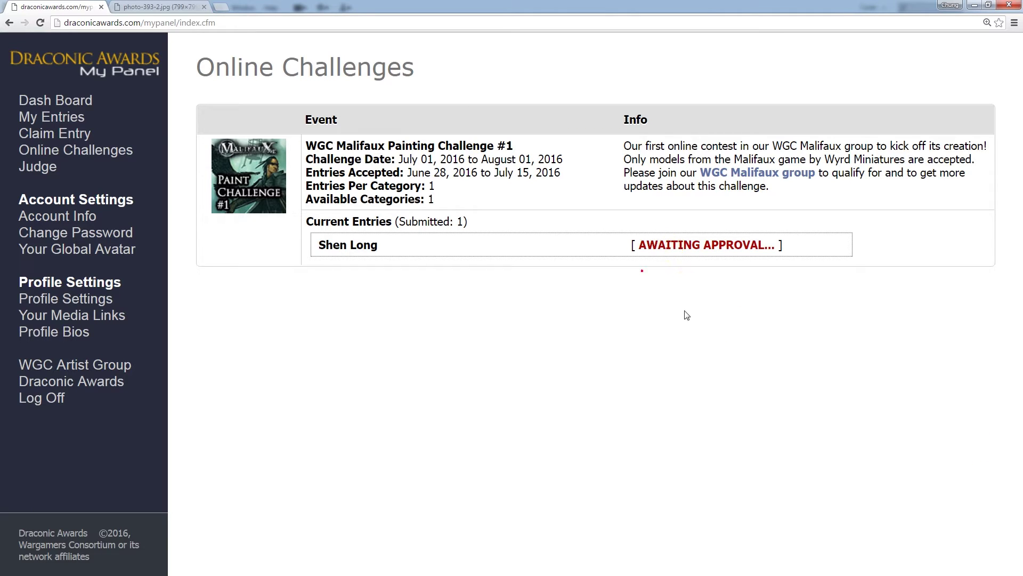
right_click(583, 326)
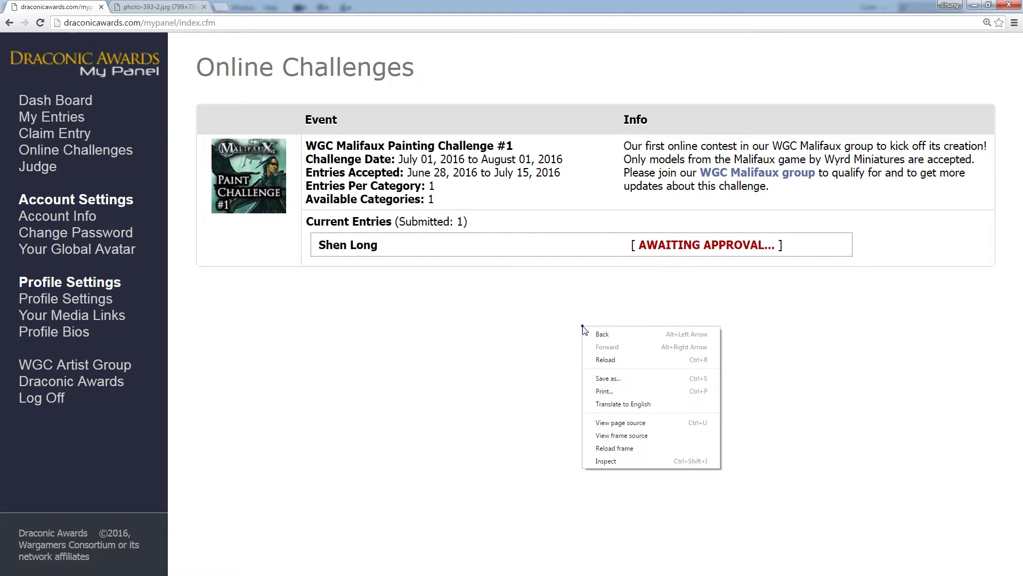
click(683, 448)
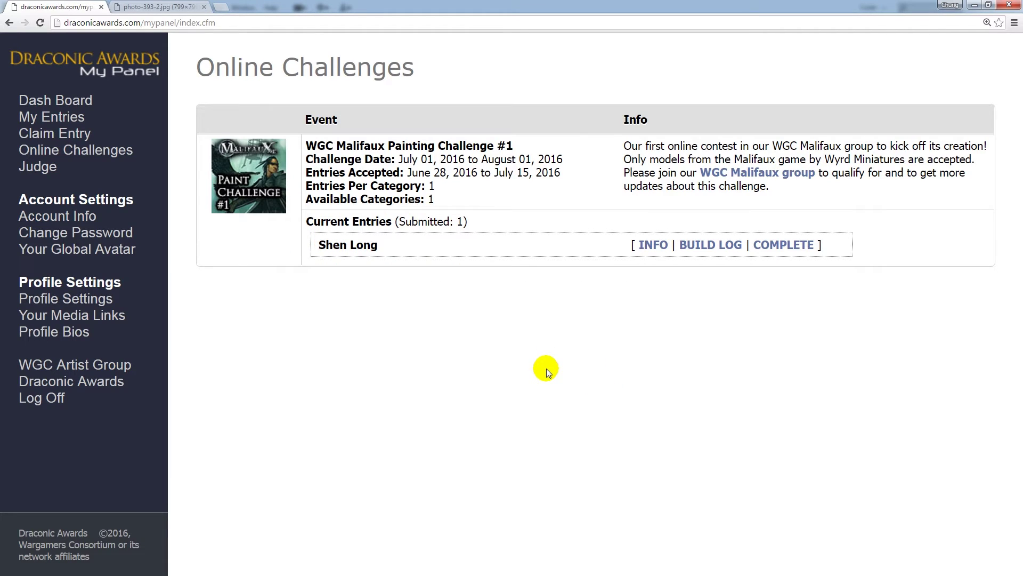
click(660, 251)
scroll(747, 402, down, 1)
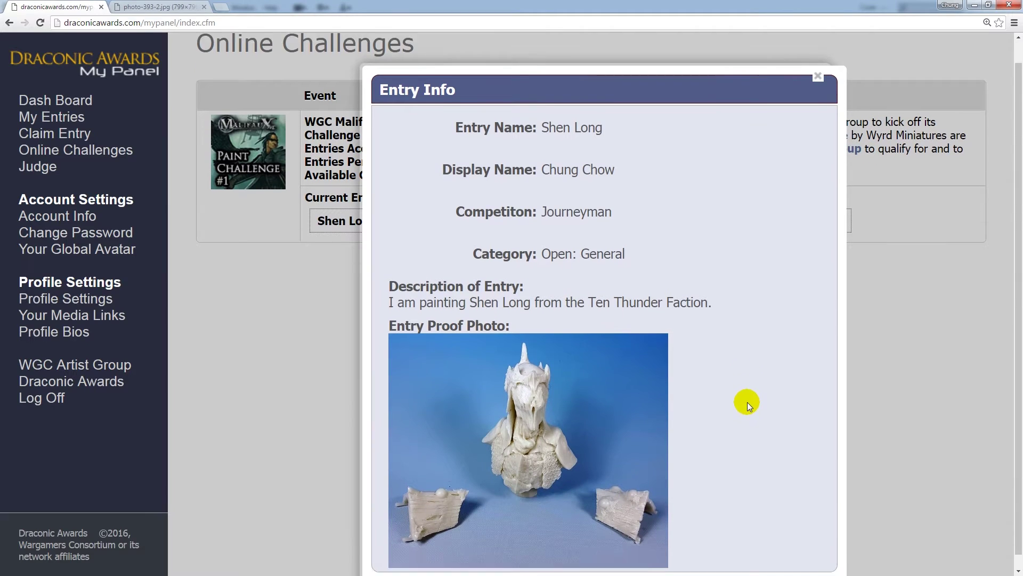
scroll(747, 401, up, 1)
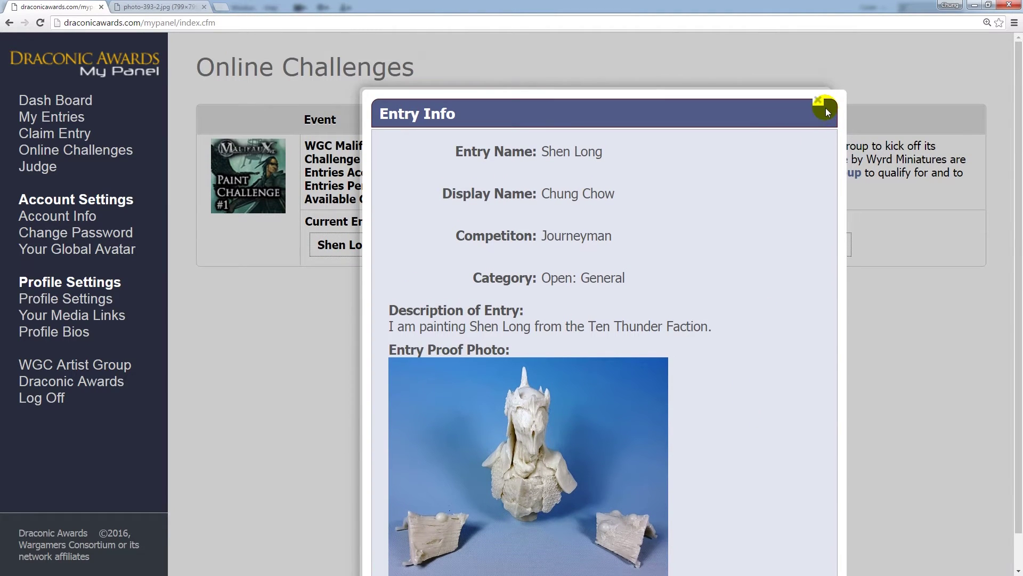
click(818, 101)
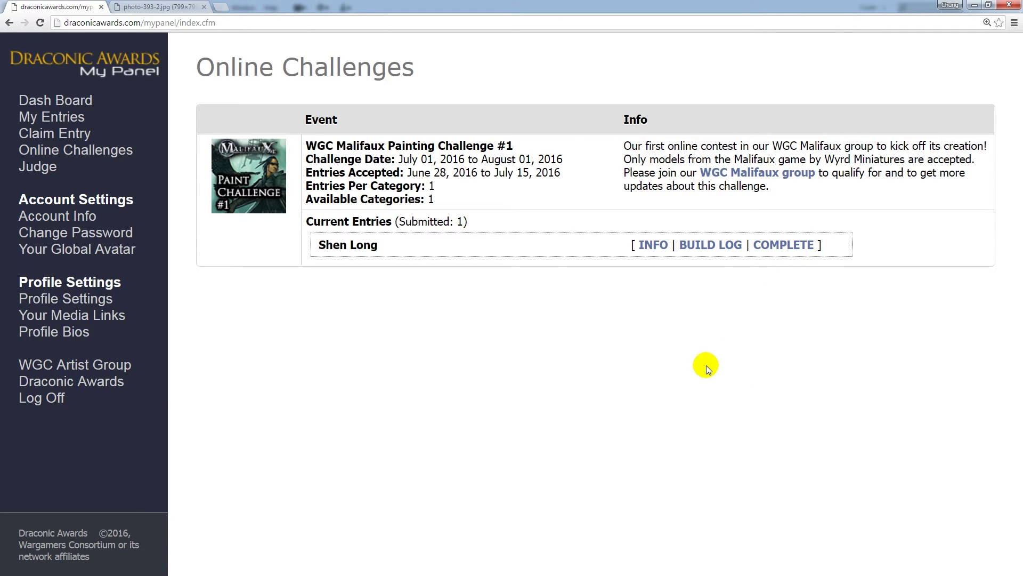
- Start a build log for Shen Long and append ' Build Log' to its name
click(711, 245)
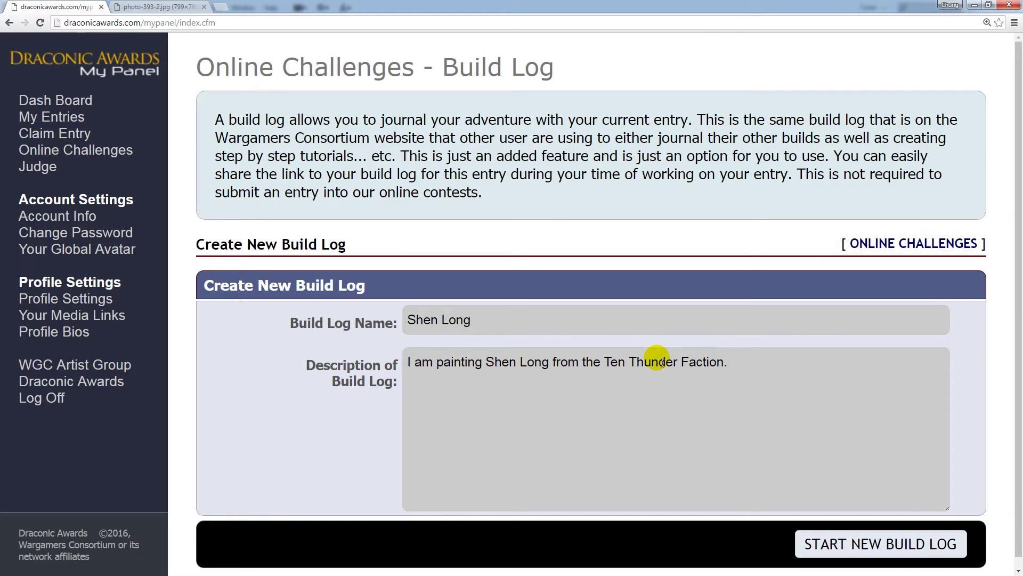
click(535, 317)
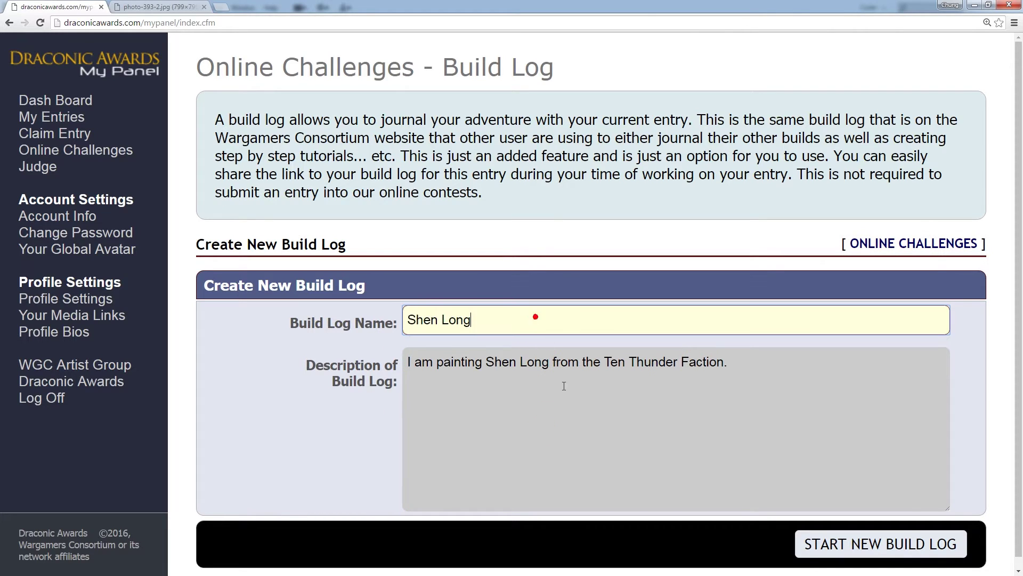
click(564, 386)
text(Build Log)
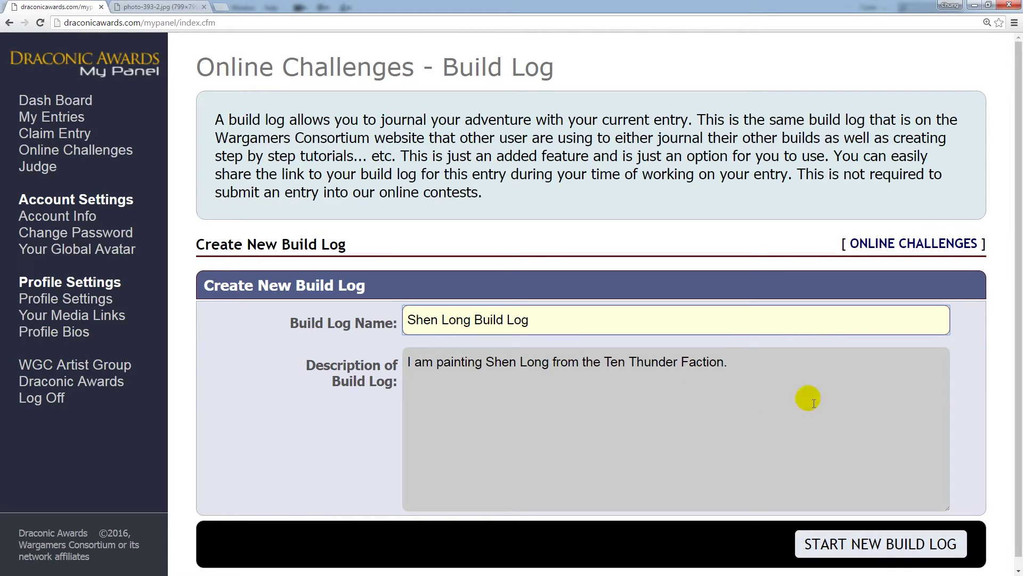
- Replace the description with text about entering the challenge and showing how Shen Long was painted
drag(807, 413, 344, 438)
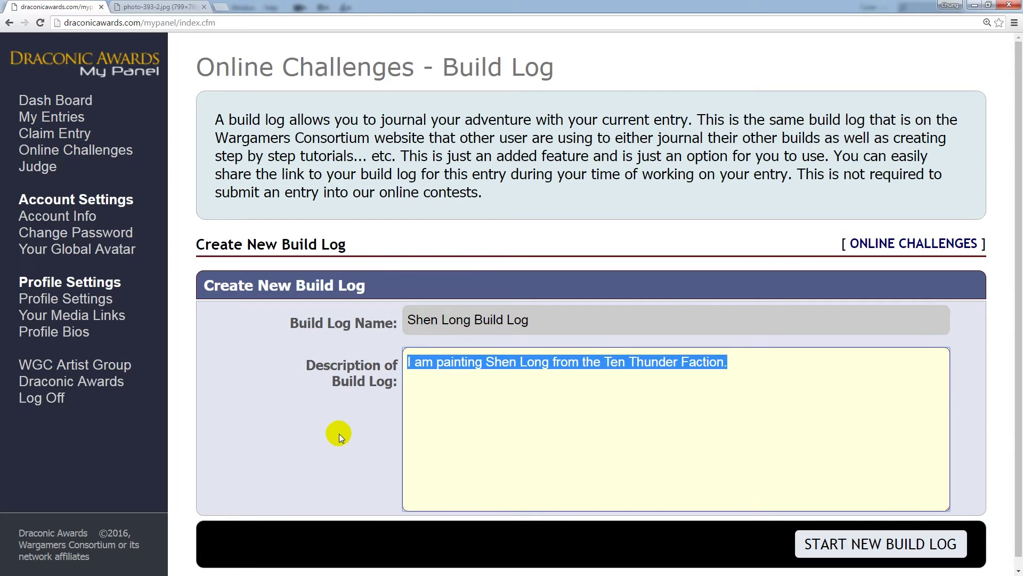
text(I have ent)
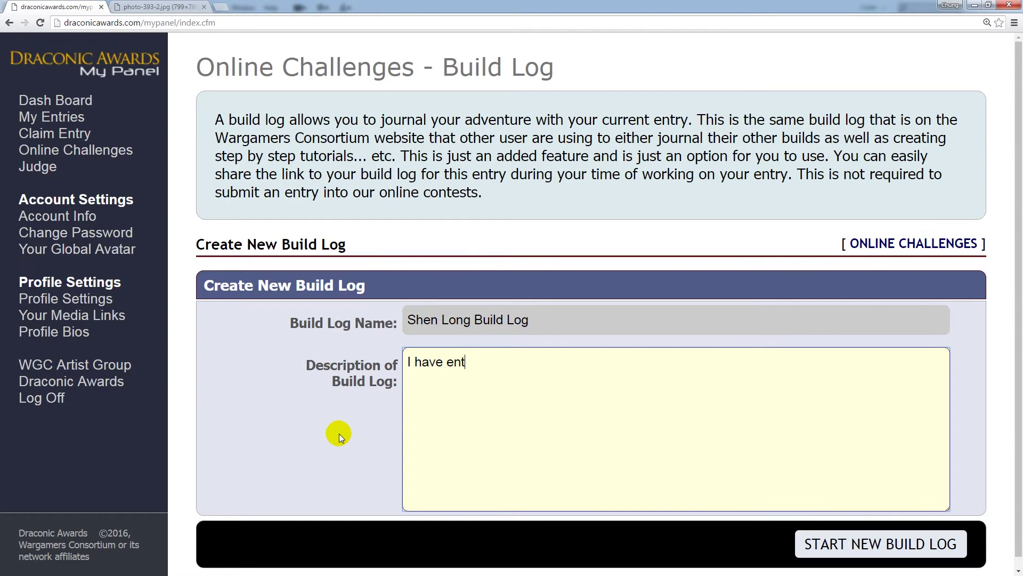
text(erd this Challenge and )
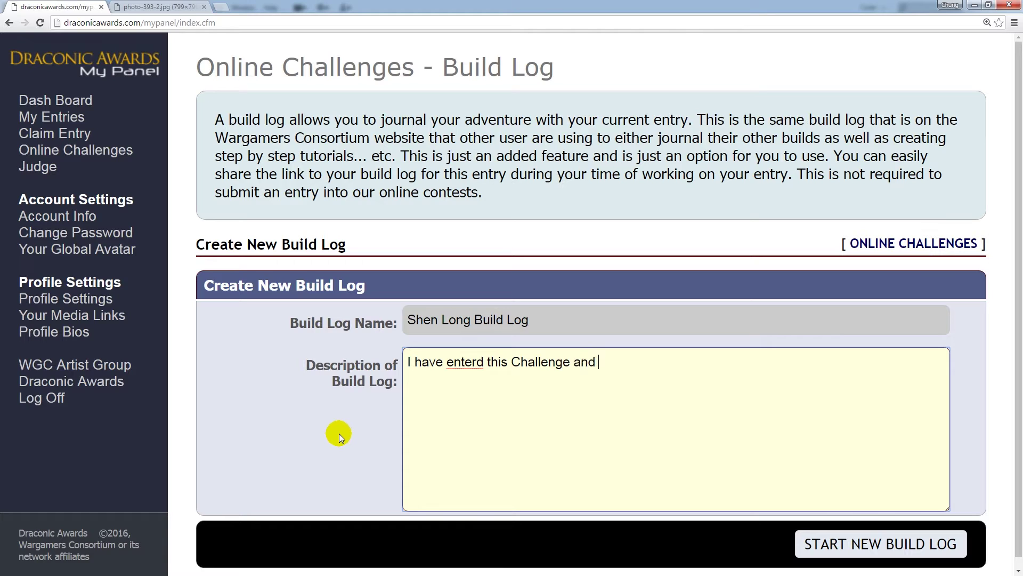
text(I want to show the proce)
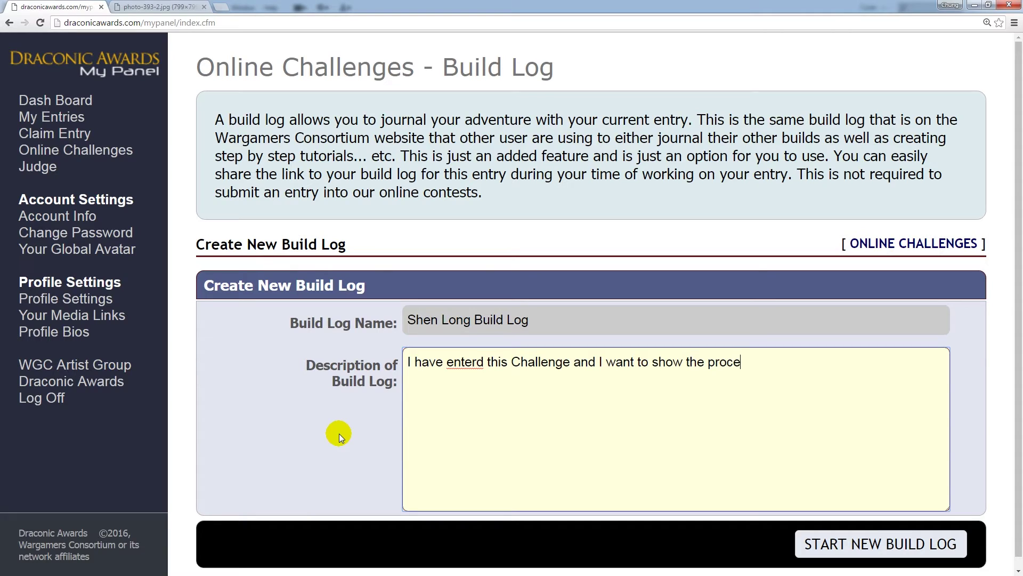
text(ss of how I )
text(painting)
key(BackSpace)
key(BackSpace)
key(BackSpace)
text(ed )
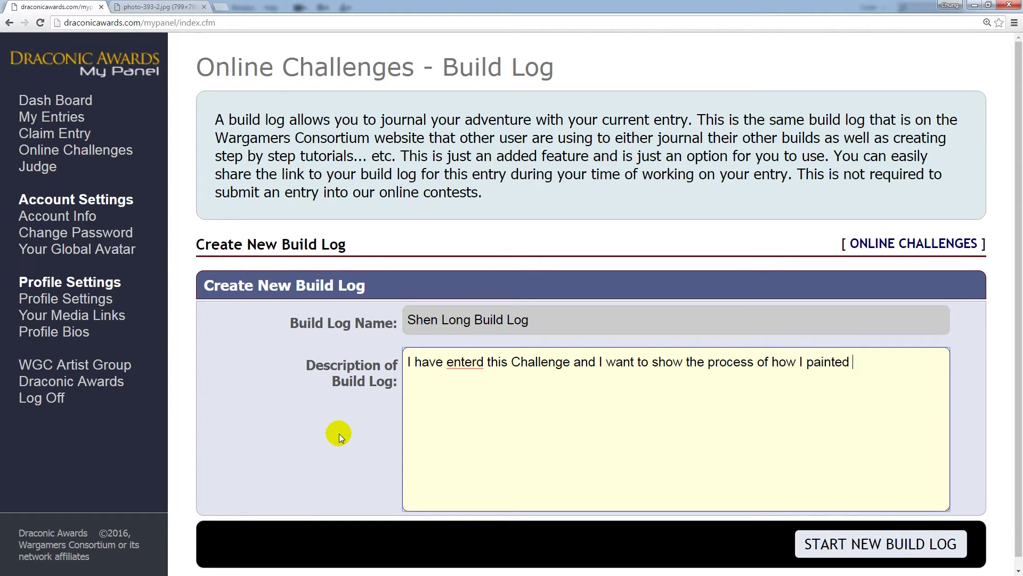
text(Shen Long)
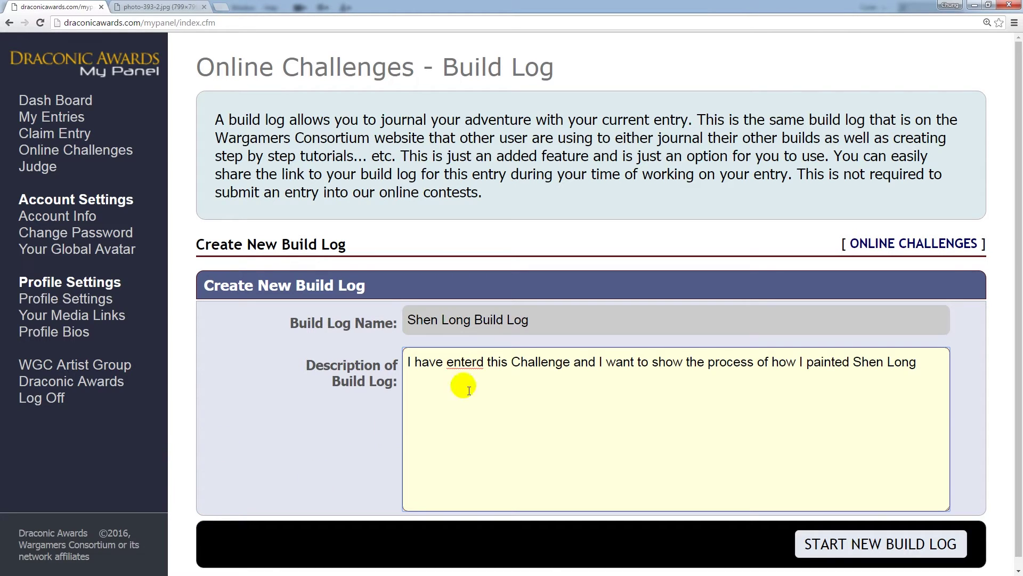
click(478, 362)
text(e)
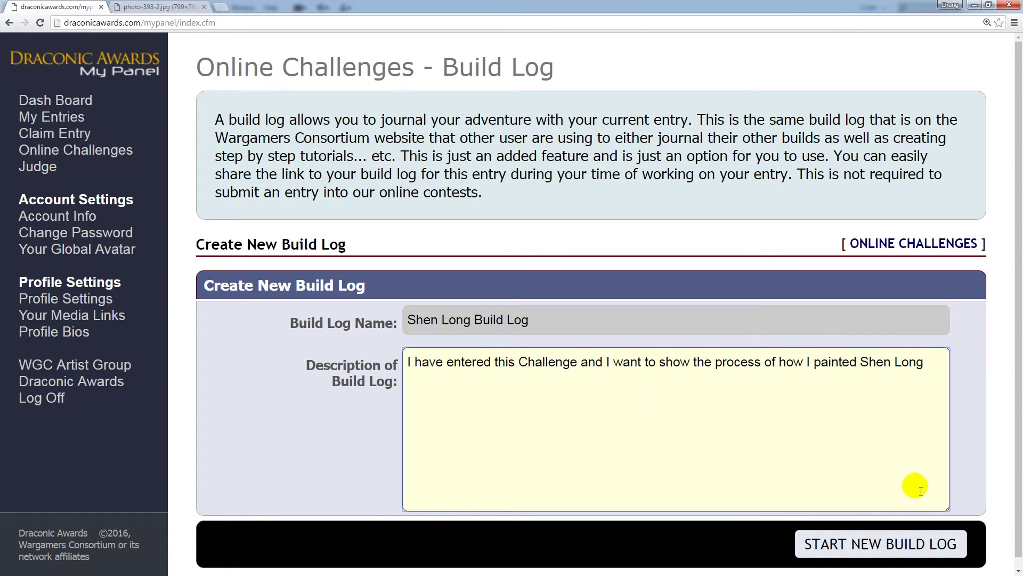
- Save the Shen Long Build Log, then begin a blank new entry in it
click(885, 543)
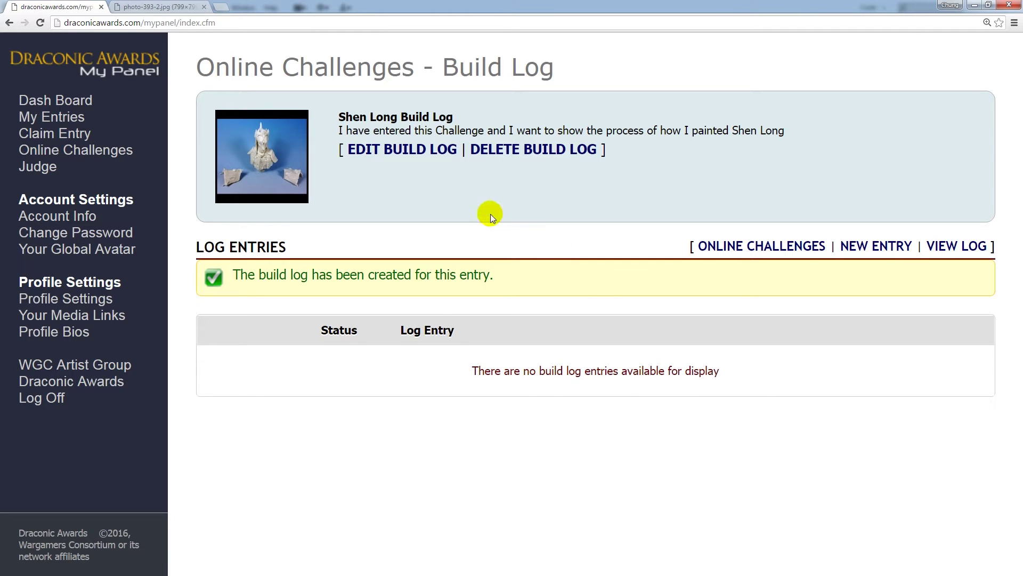
click(356, 151)
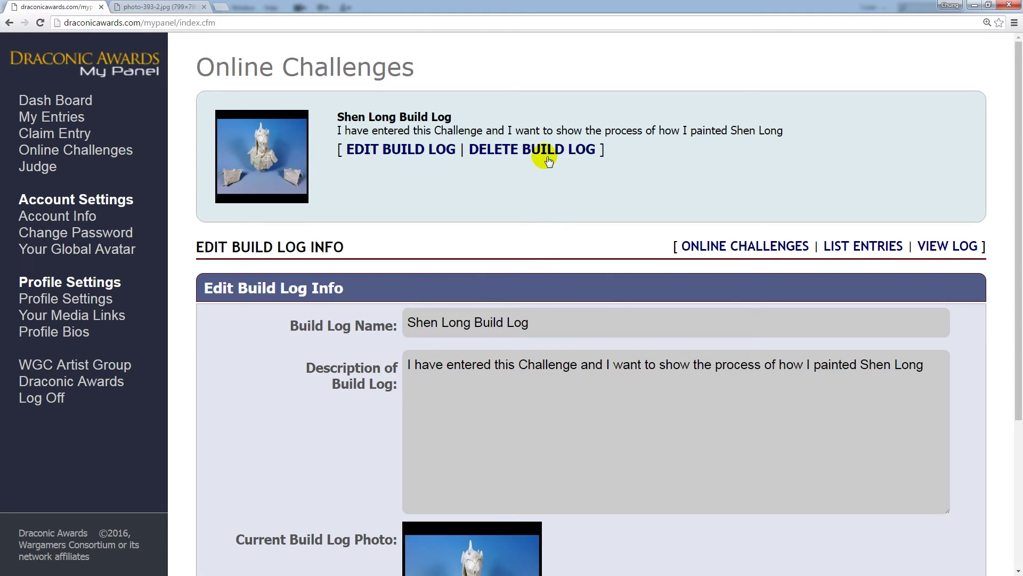
key(alt+Left)
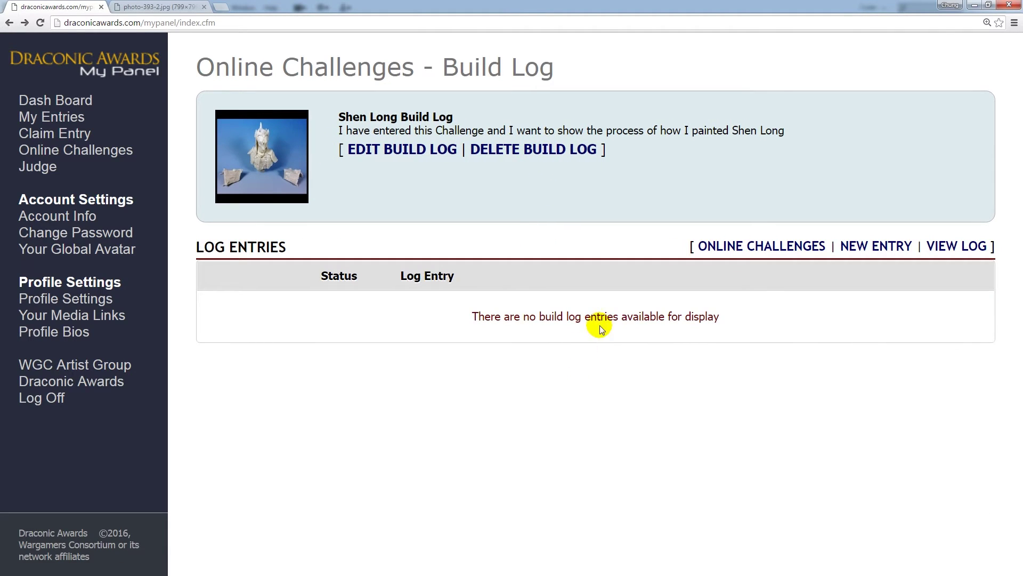
click(874, 250)
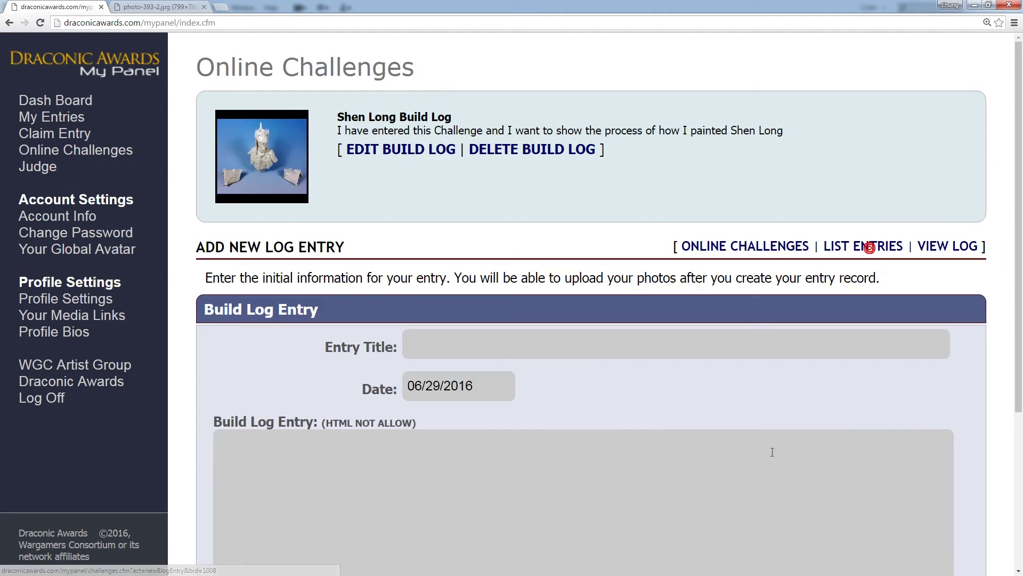
- Title the entry 'Primered' and start its text with 'Today', keeping the date 06/29/2016
click(579, 348)
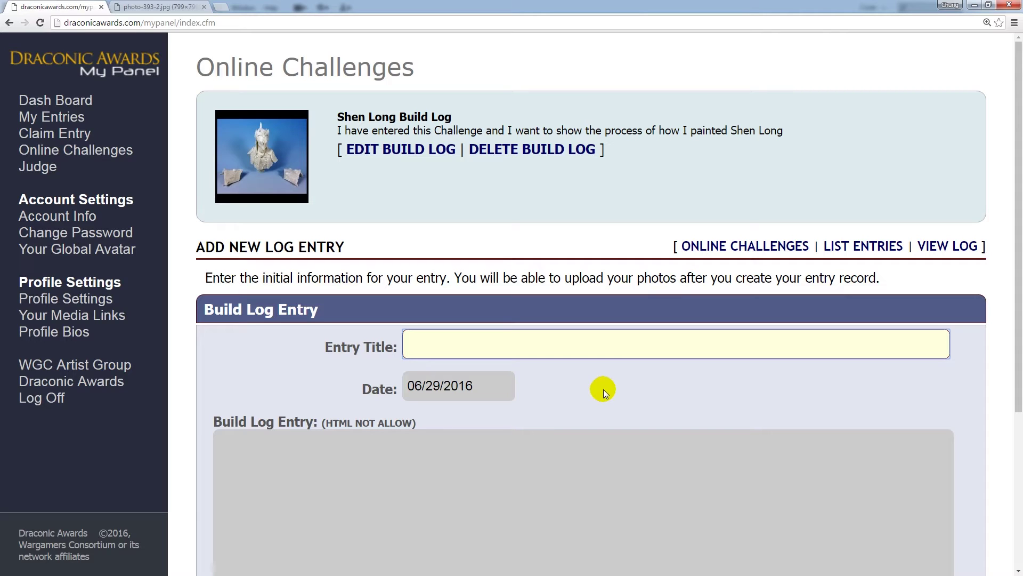
text(Primered)
click(583, 482)
text(Today)
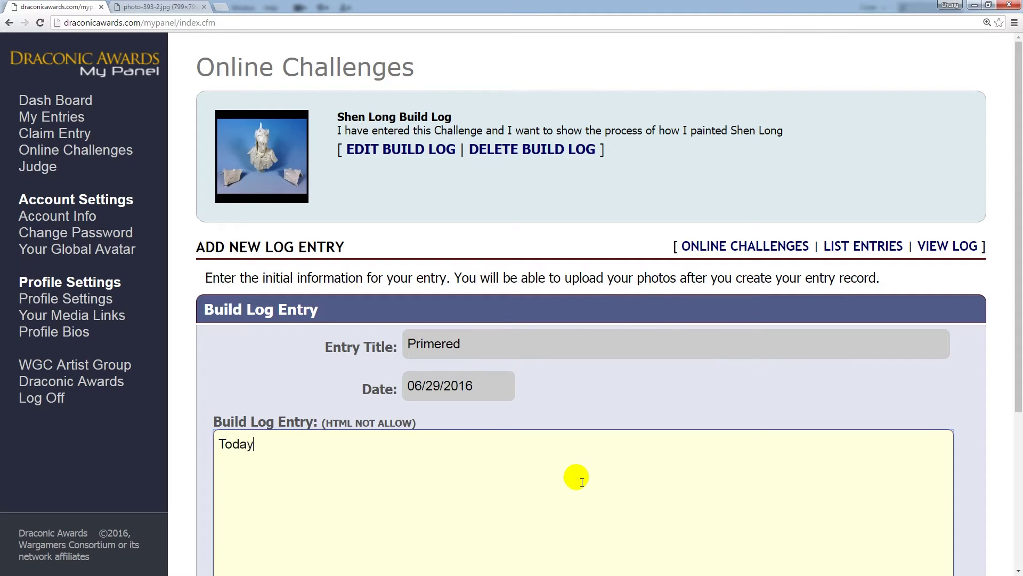
click(506, 388)
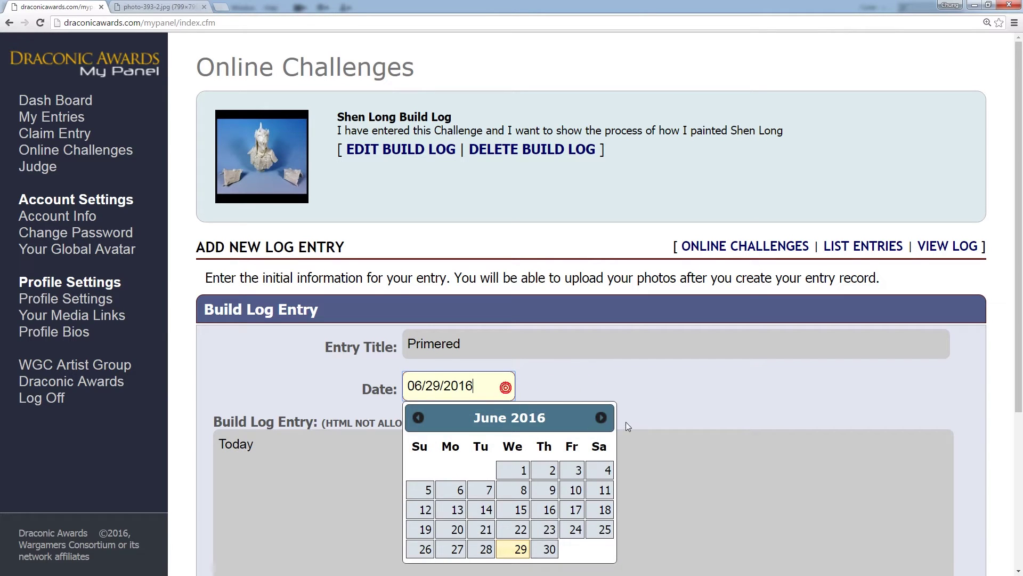
click(655, 399)
- Describe priming with Badger Stynylrez White, then Vallejo Flesh Color and Secret Weapon Brown wash, and save
click(534, 462)
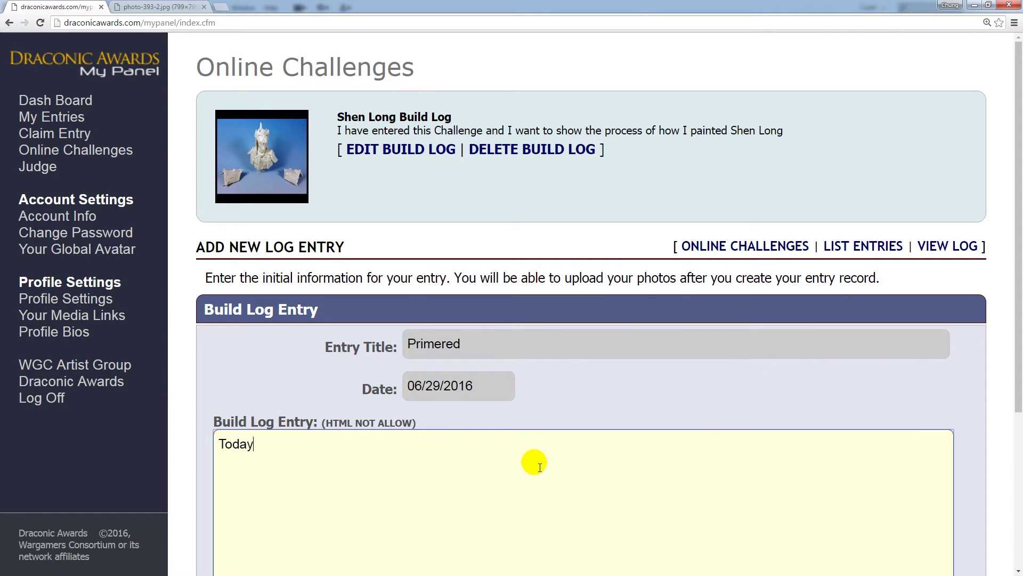
text(I have primed my model with Badger Min)
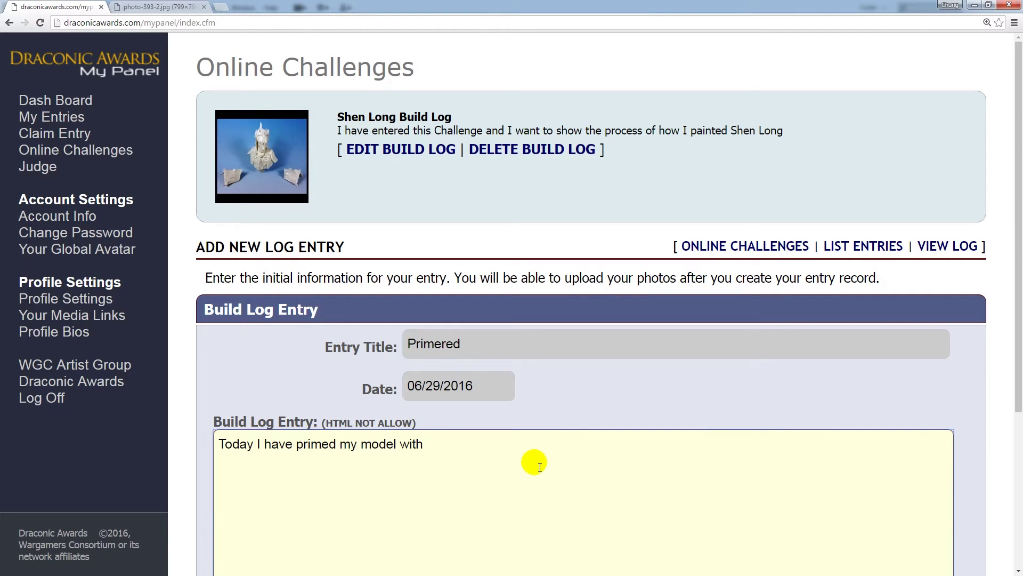
key(BackSpace)
key(BackSpace)
key(BackSpace)
text(Stynylrez White.  I plan to basecost)
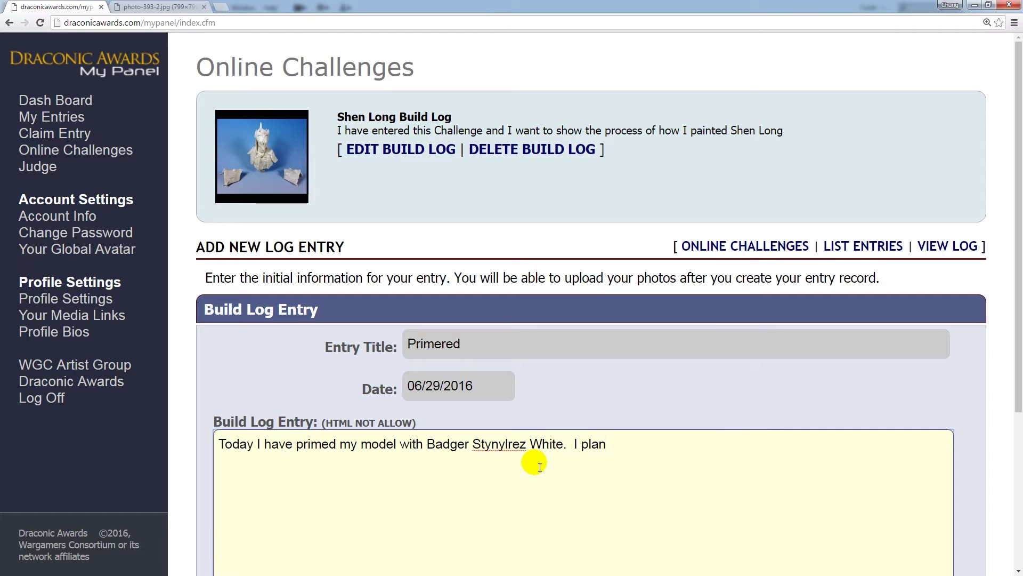
key(BackSpace)
key(BackSpace)
key(BackSpace)
text(at the flesh with Valej)
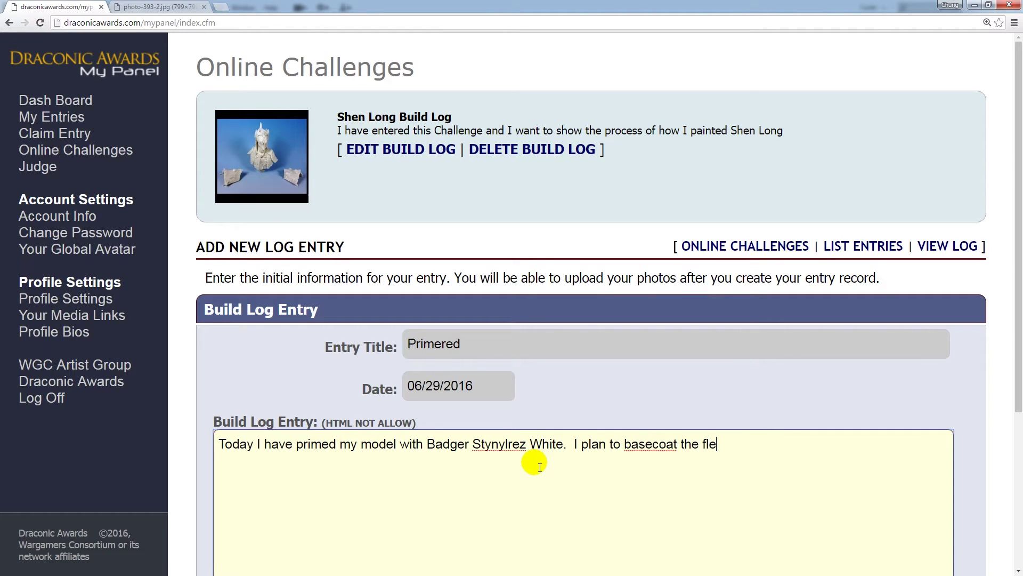
key(BackSpace)
key(BackSpace)
text(lejo )
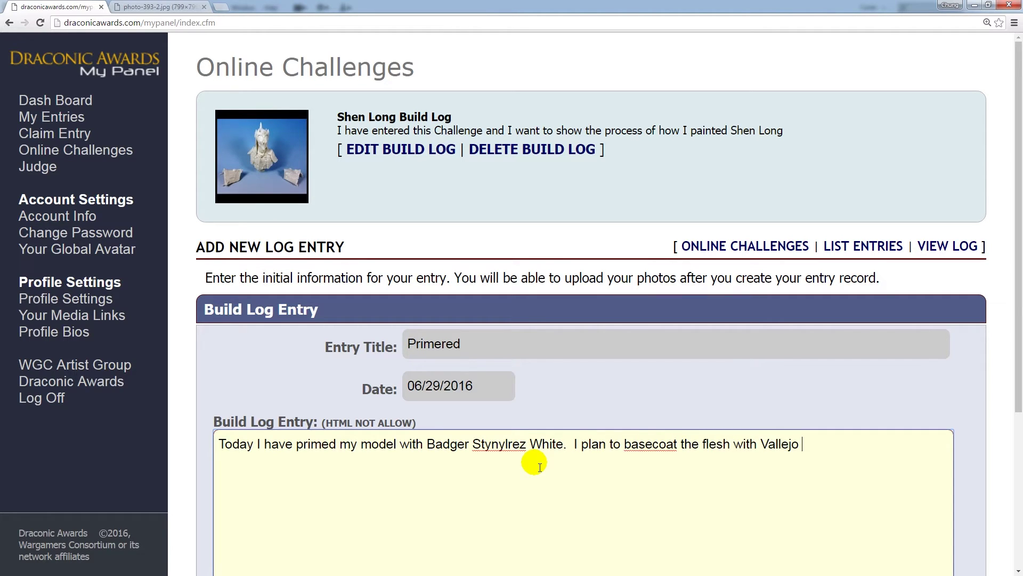
text(Flesh Color and wash w)
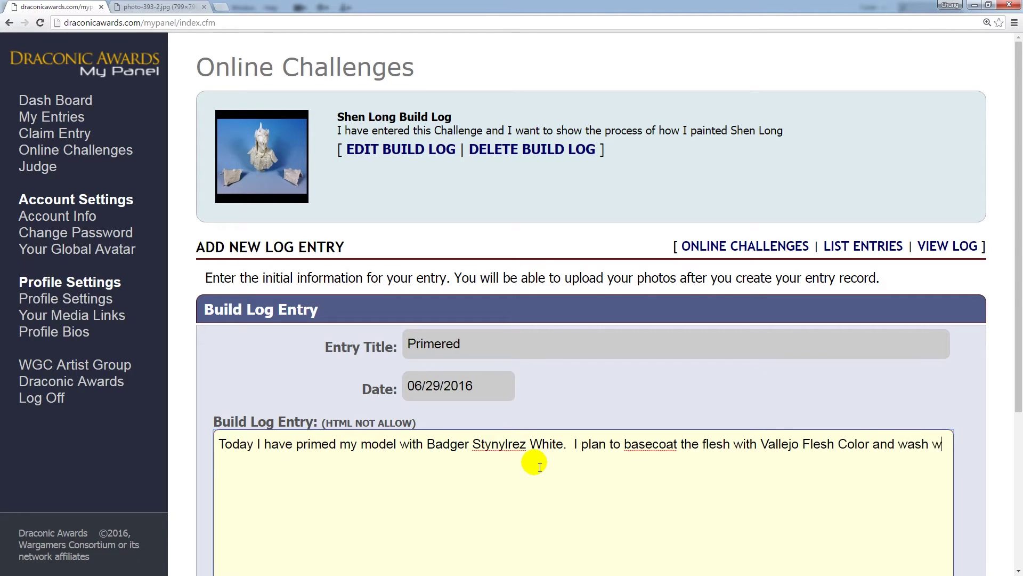
text(ith Secret Weapon Brown)
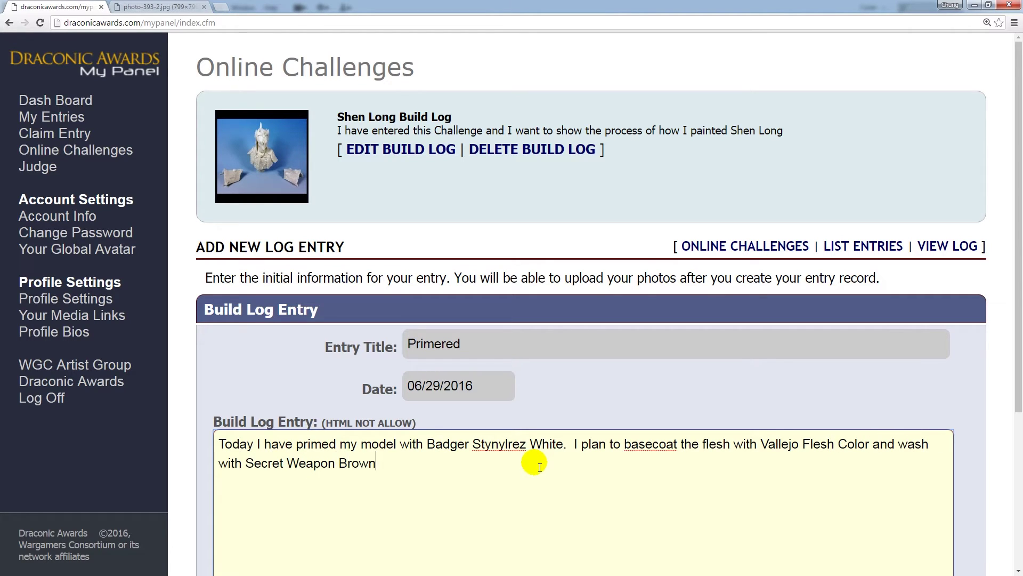
text(.)
scroll(557, 437, down, 2)
scroll(557, 436, down, 2)
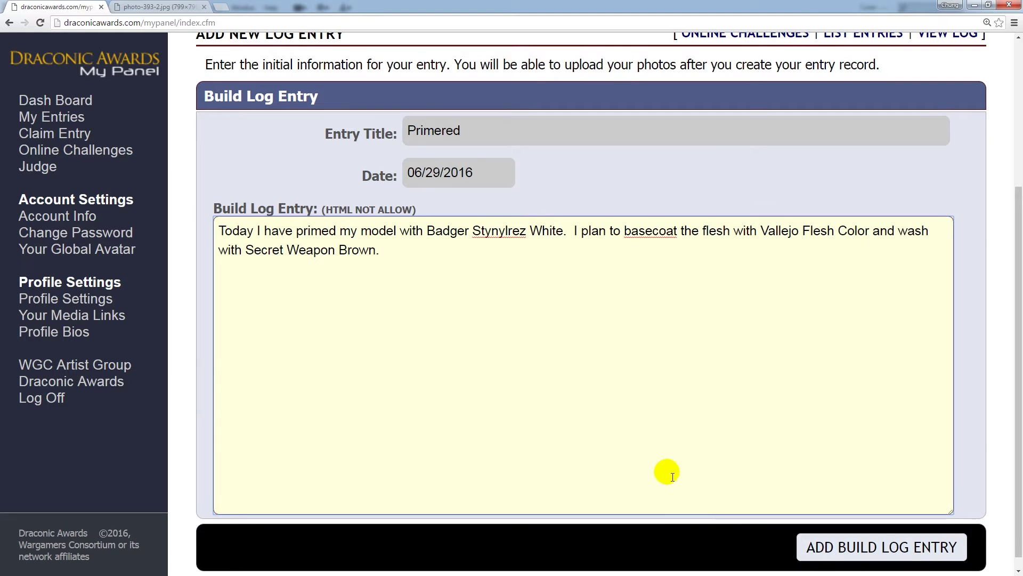
scroll(586, 496, down, 1)
click(852, 541)
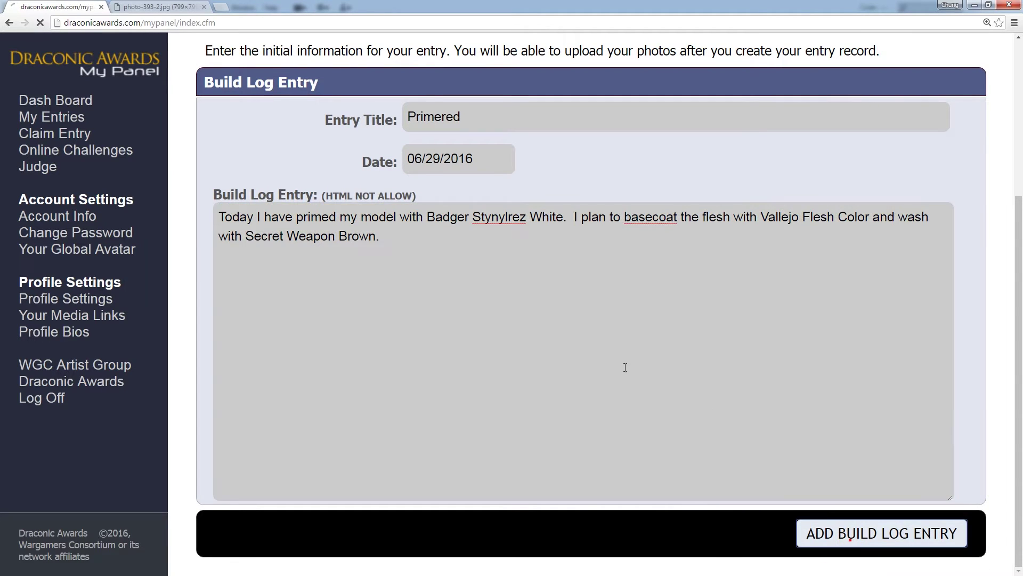
- Place the cursor in the photo's Reference Text field
scroll(668, 368, down, 4)
scroll(673, 385, down, 6)
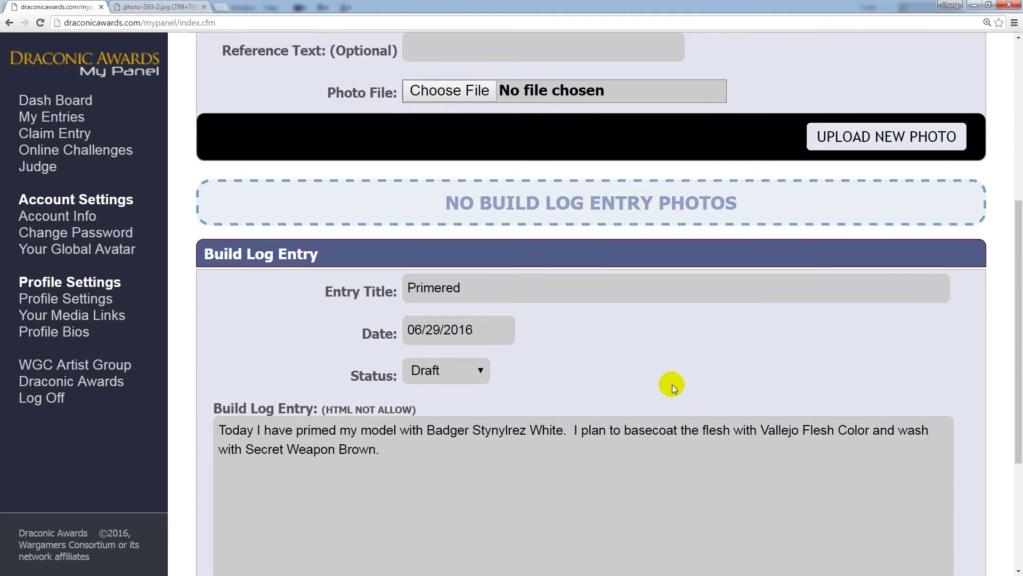
scroll(661, 408, up, 5)
scroll(664, 412, up, 3)
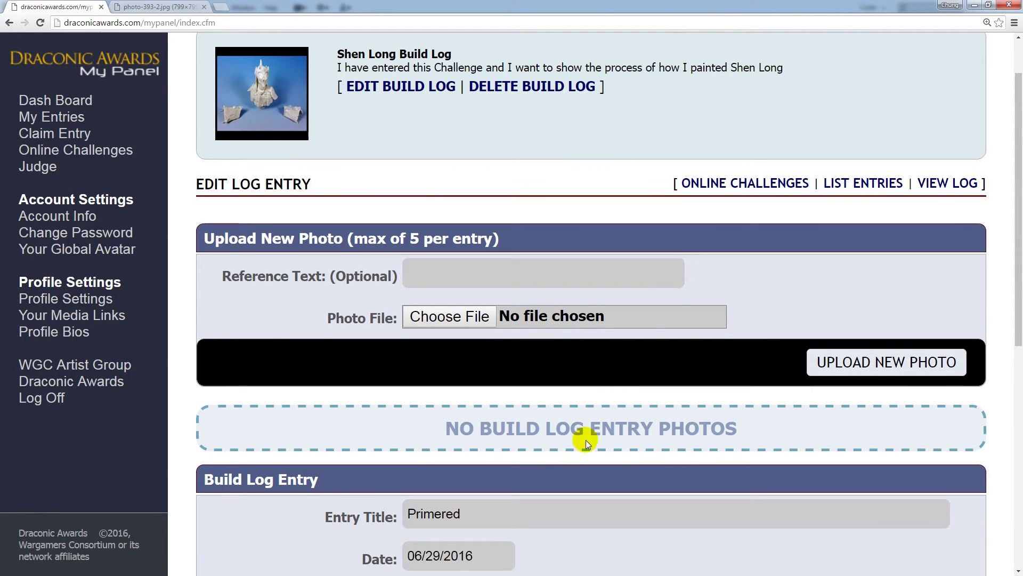
click(450, 281)
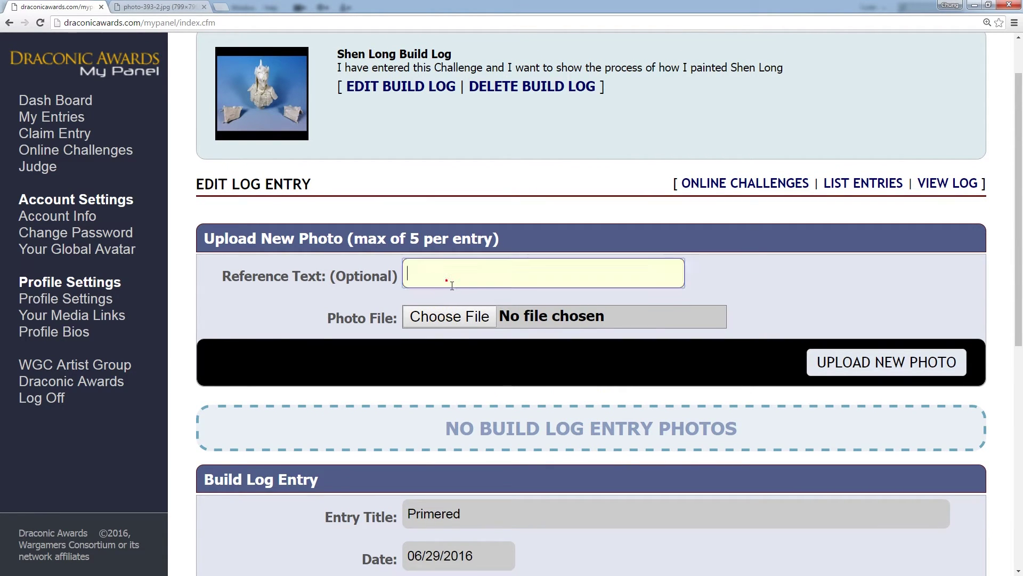
double_click(331, 276)
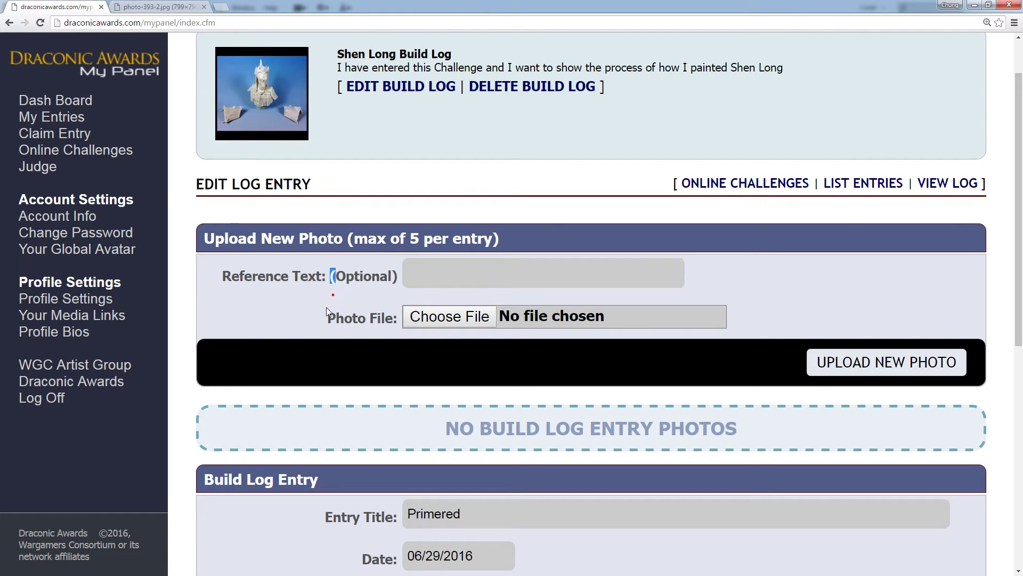
click(421, 273)
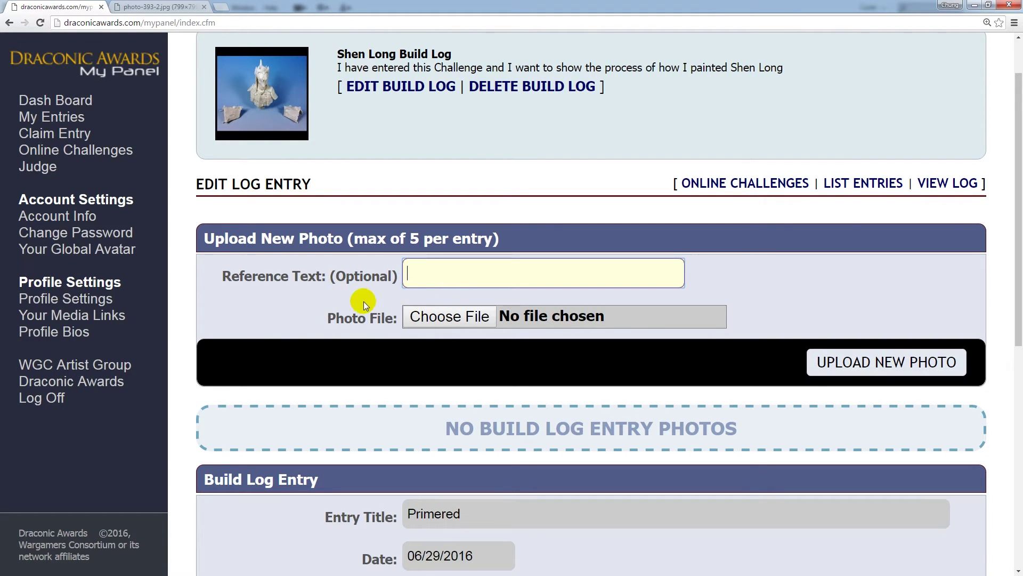
- Append 'See photo 1.' to the Primered entry text and return to the Reference Text field
scroll(378, 330, down, 3)
scroll(384, 347, down, 3)
click(624, 467)
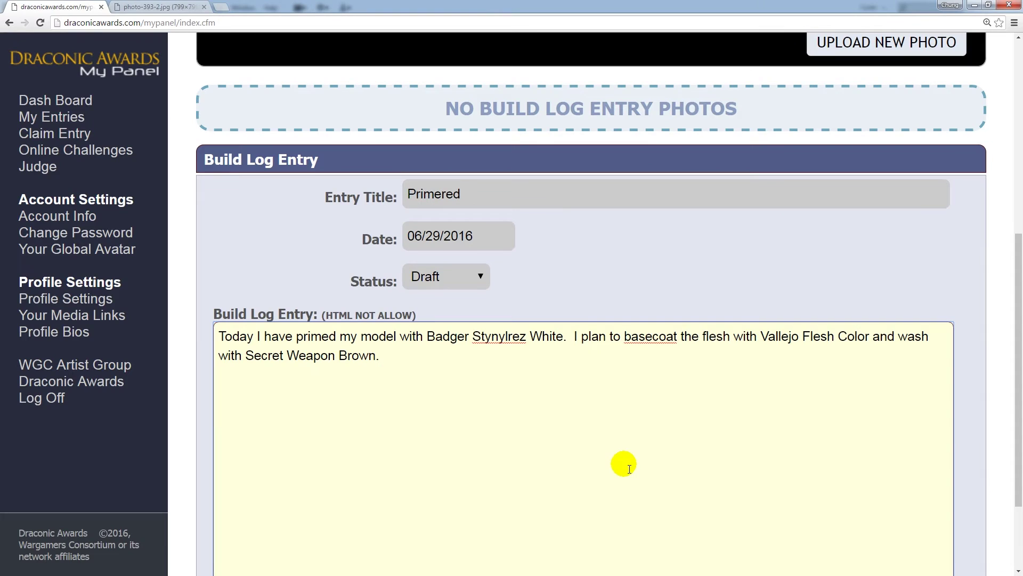
text(See diagra)
key(BackSpace)
key(BackSpace)
key(BackSpace)
key(BackSpace)
key(BackSpace)
text(p)
key(BackSpace)
key(BackSpace)
text(photo 1.)
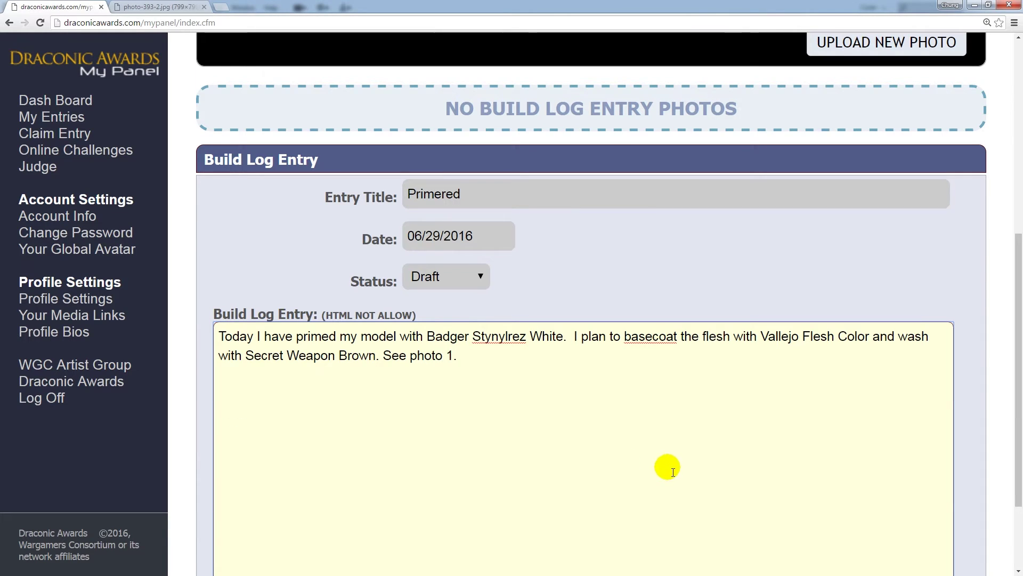
scroll(664, 466, up, 5)
click(584, 229)
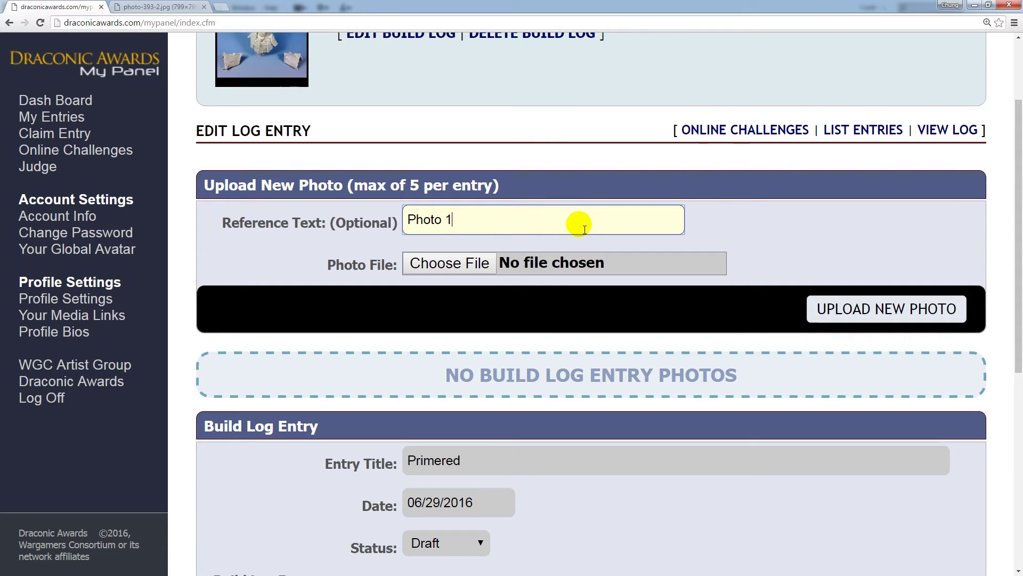
- Upload wicken_04.jpg to the Primered entry
click(480, 262)
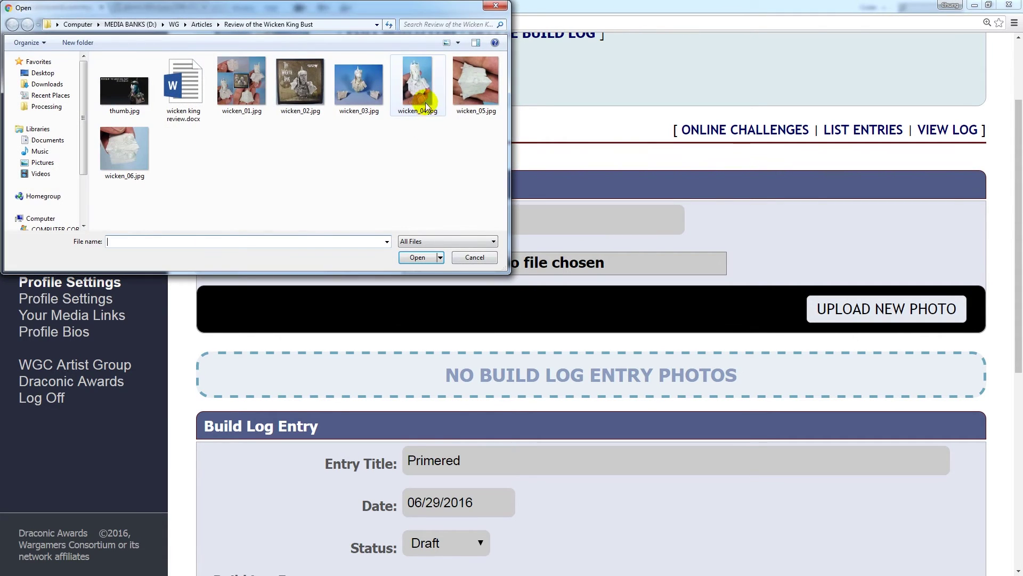
double_click(426, 104)
click(831, 307)
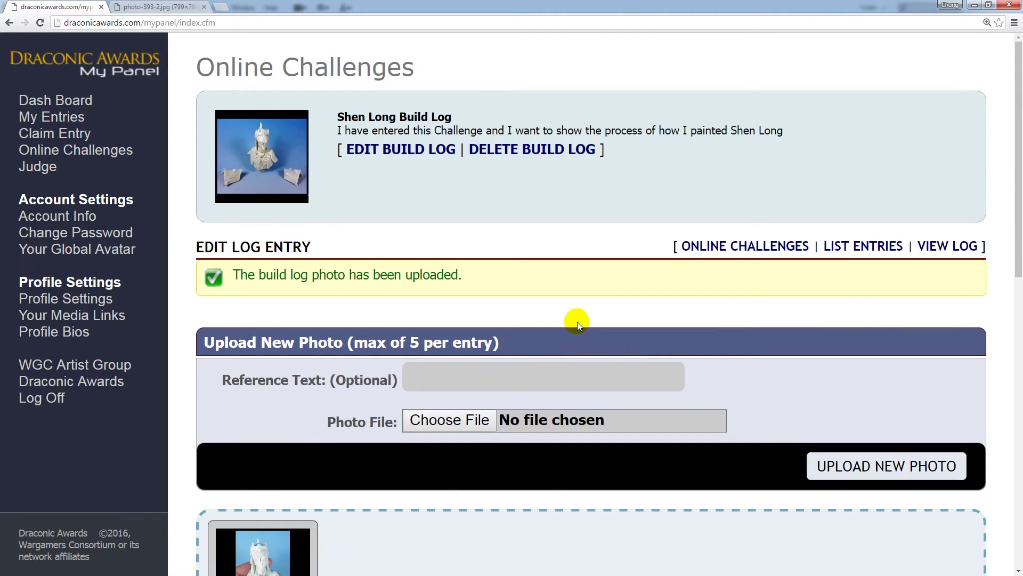
- View the uploaded Photo 1 at full size, then close the preview
scroll(577, 321, down, 6)
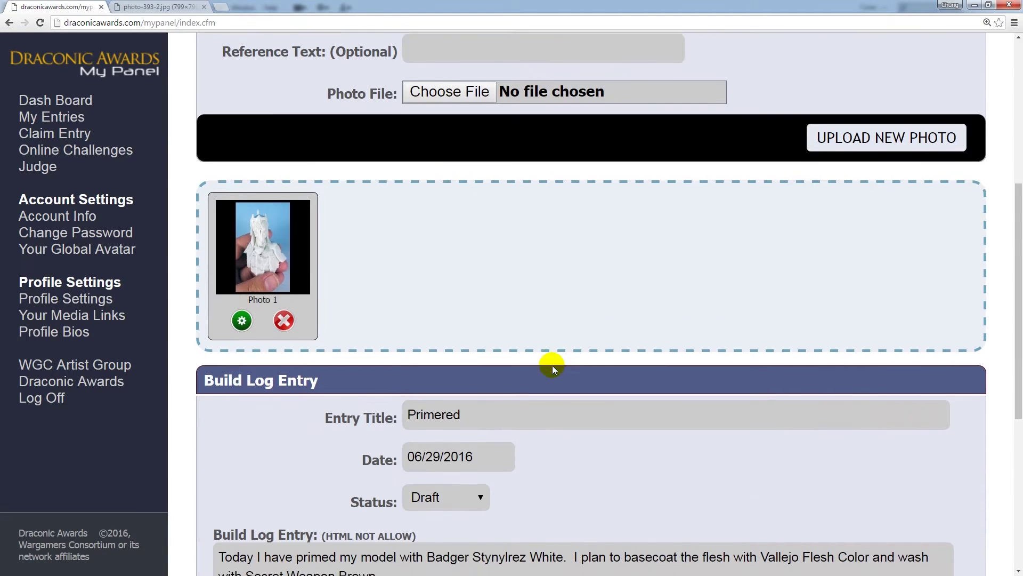
scroll(552, 366, down, 3)
scroll(552, 361, up, 3)
click(263, 251)
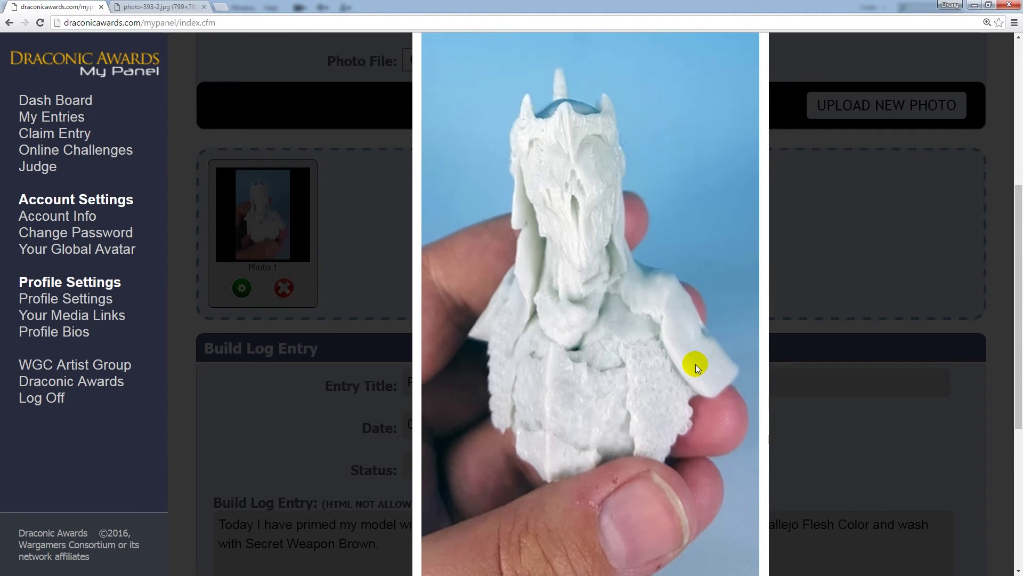
click(810, 340)
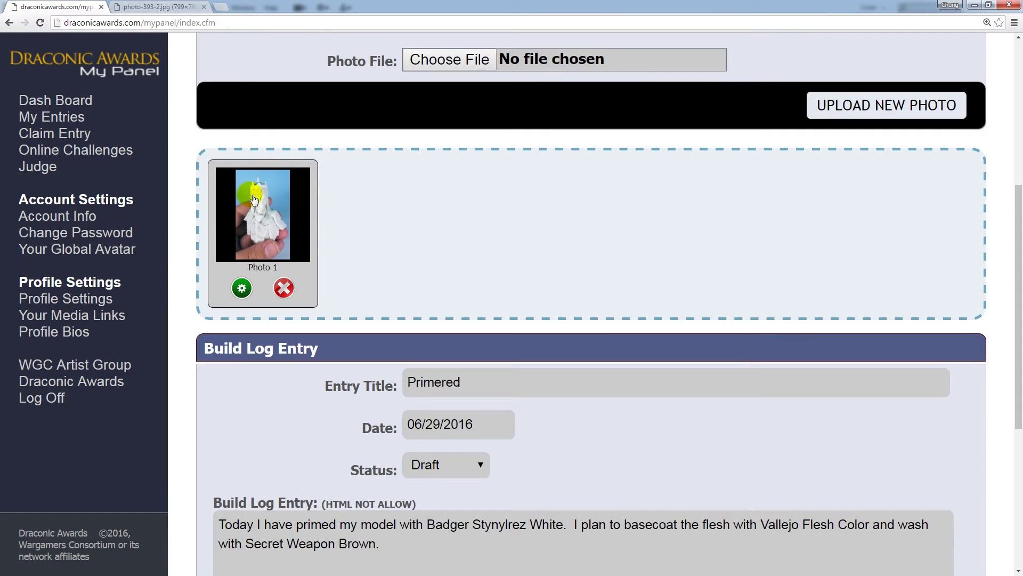
scroll(478, 284, up, 4)
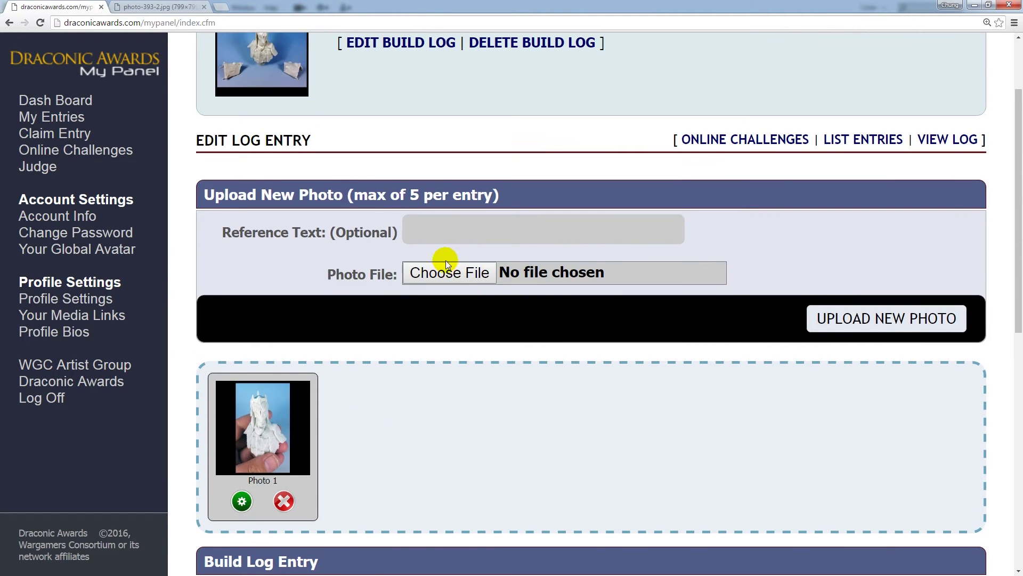
- Upload wicken_05.jpg as a second photo and set it as the entry's default photo
click(447, 273)
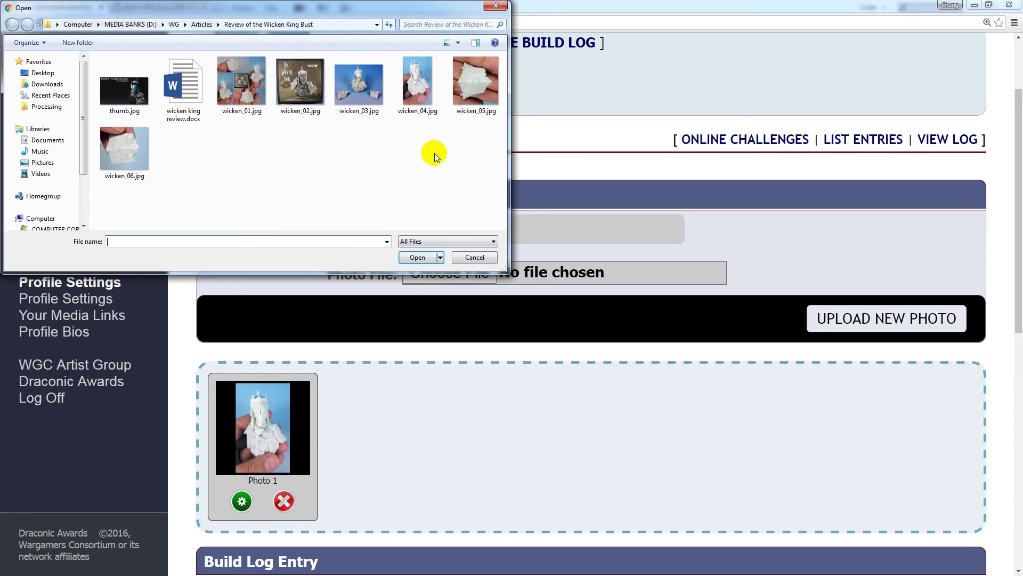
double_click(468, 95)
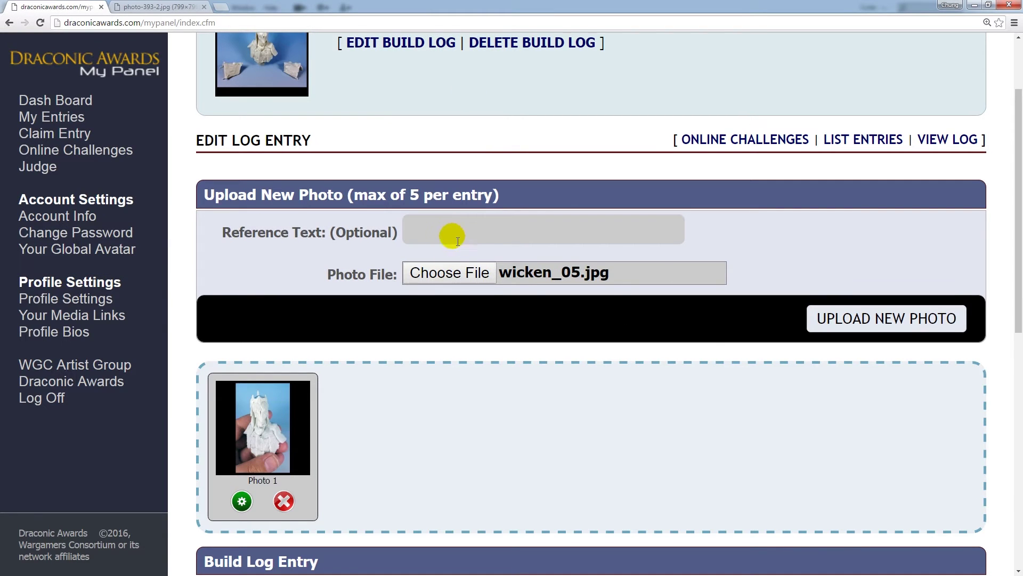
click(895, 318)
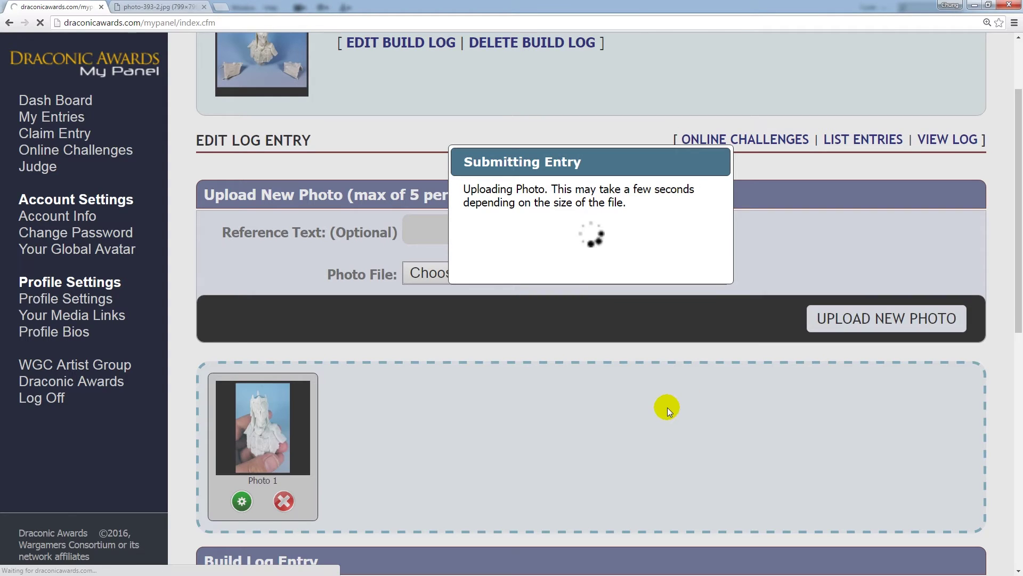
scroll(659, 399, down, 5)
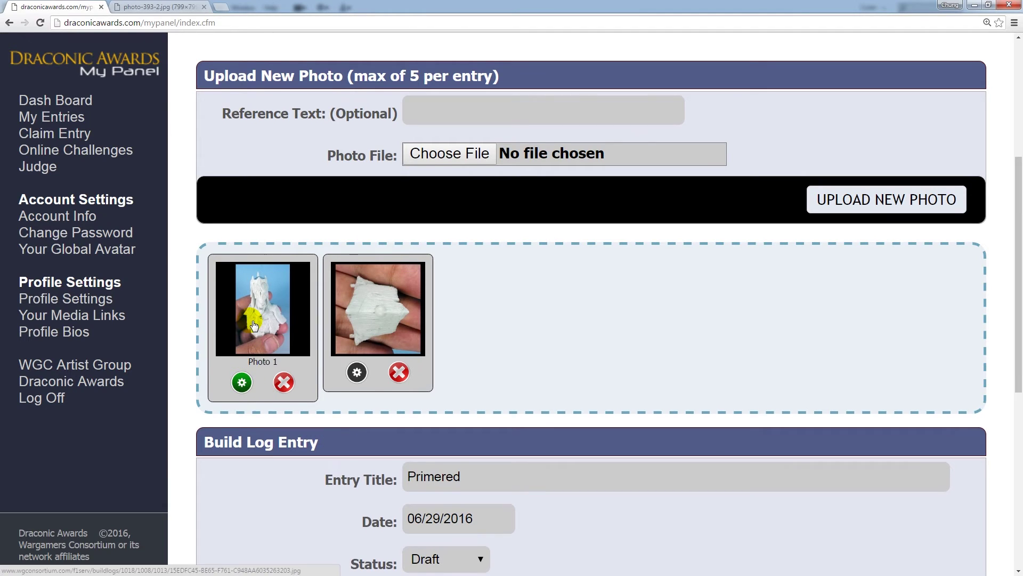
scroll(246, 360, down, 1)
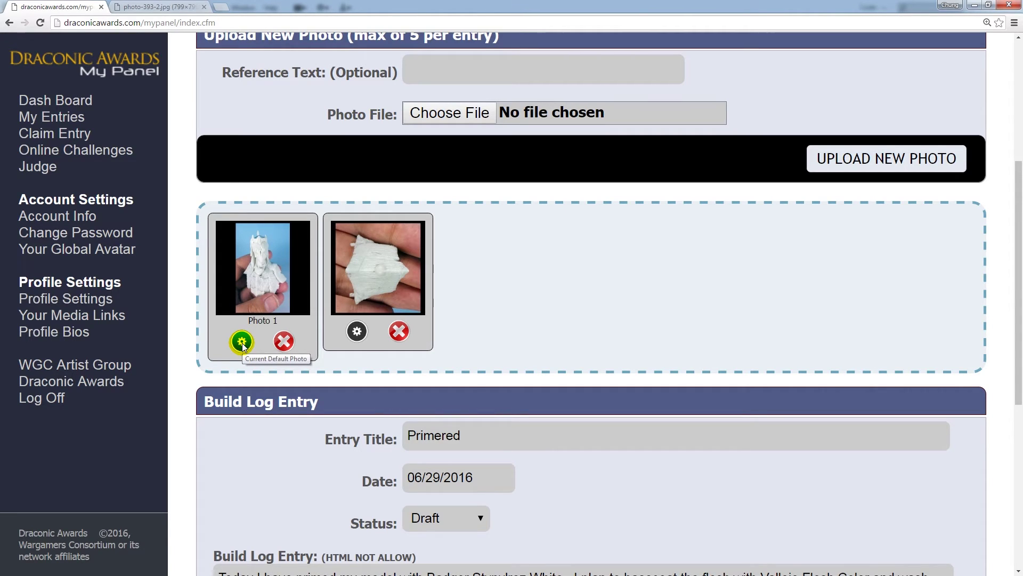
click(357, 332)
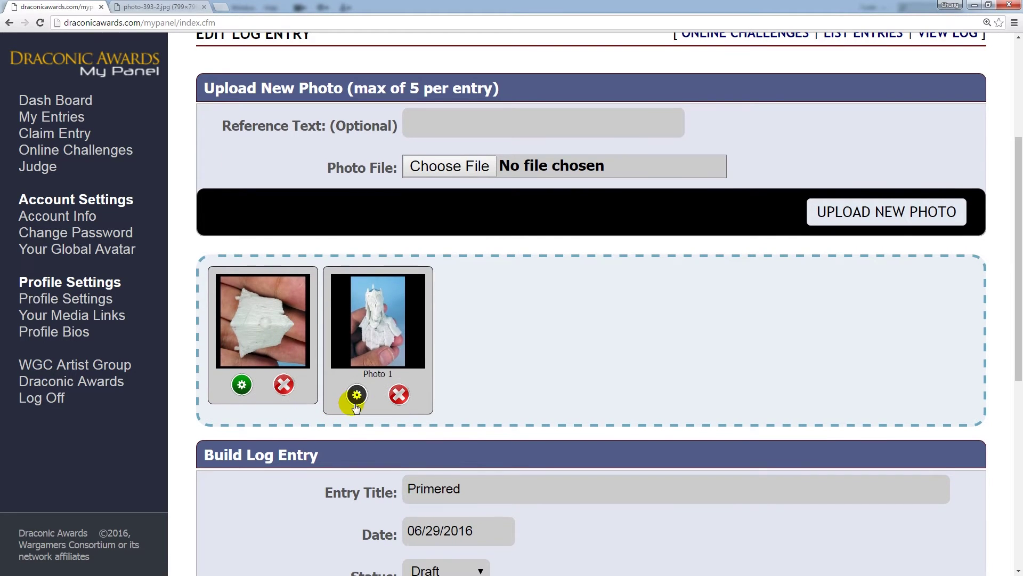
- Restore Photo 1 as default and cancel deleting the second photo by going back
click(357, 414)
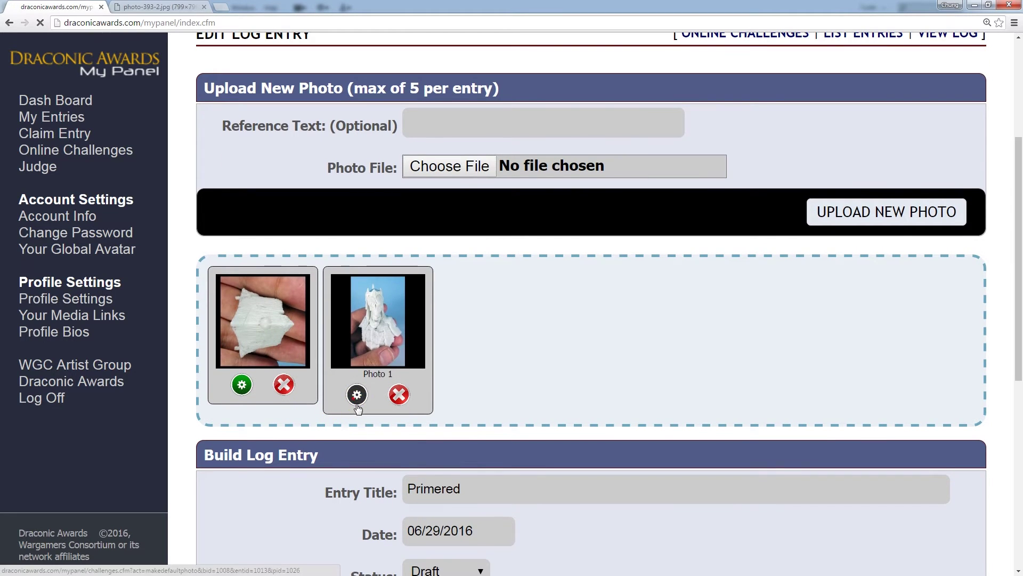
scroll(397, 434, down, 5)
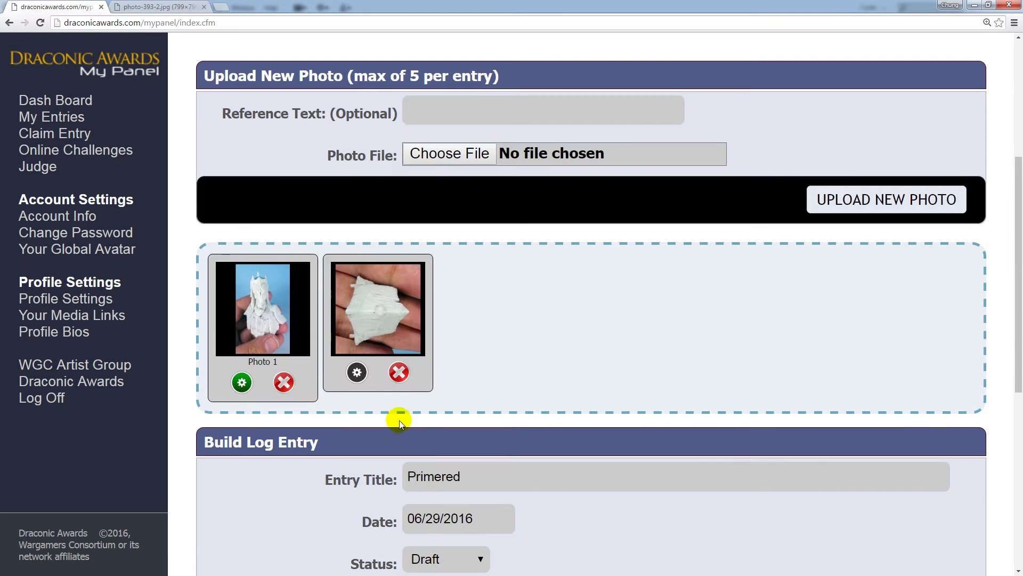
click(399, 372)
scroll(701, 433, down, 7)
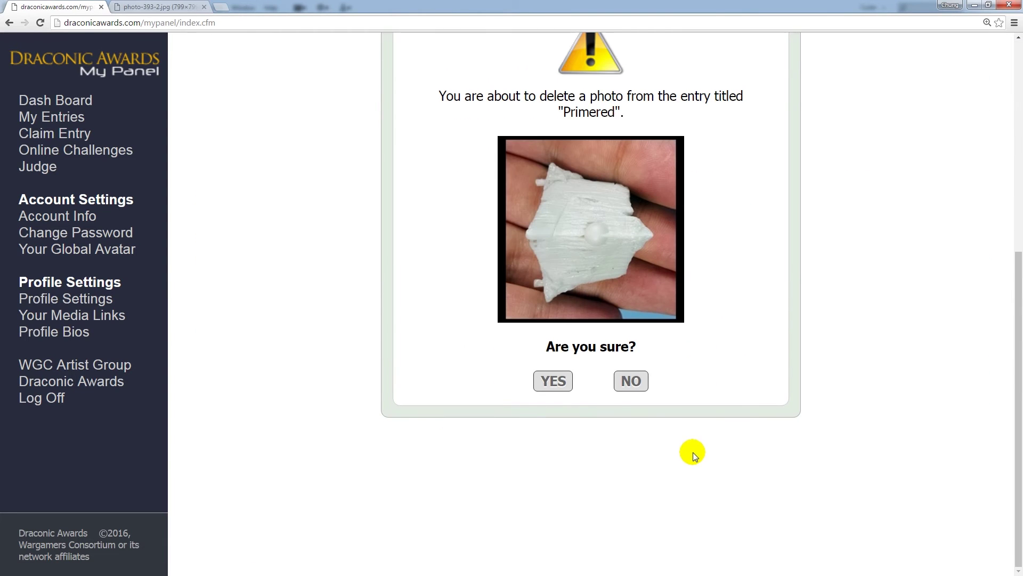
scroll(344, 362, up, 7)
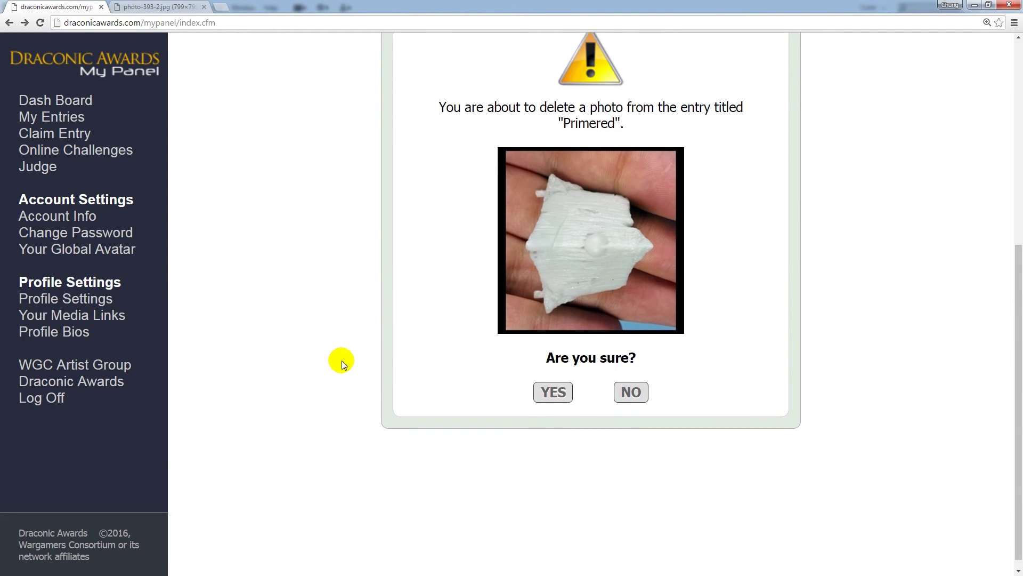
right_click(469, 353)
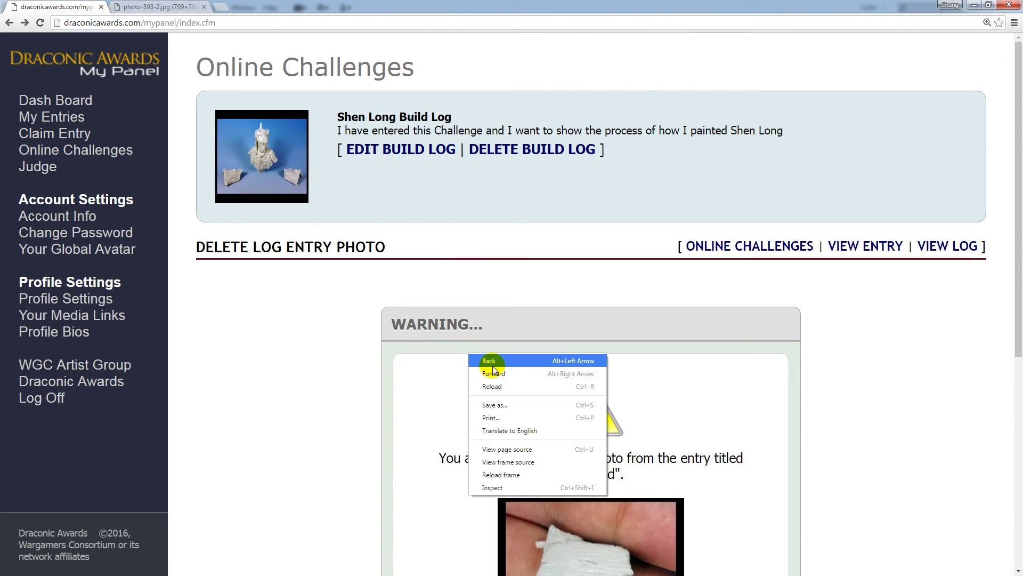
click(491, 361)
scroll(479, 428, up, 5)
- Add and save a 'Basecoated' entry about the Vallejo Skin basecoat and Secret Weapon Wash Brown
click(856, 201)
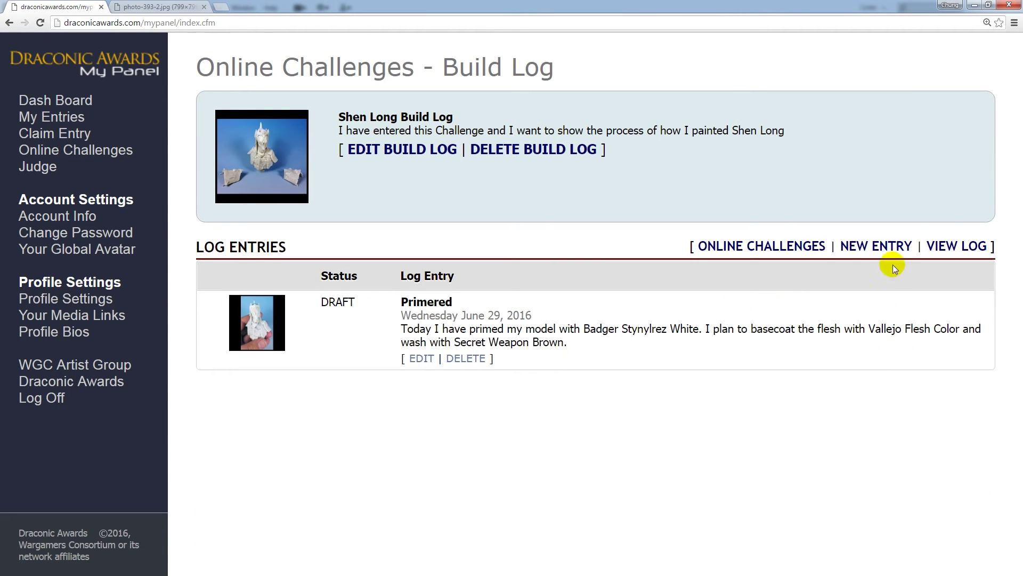
click(888, 246)
click(623, 347)
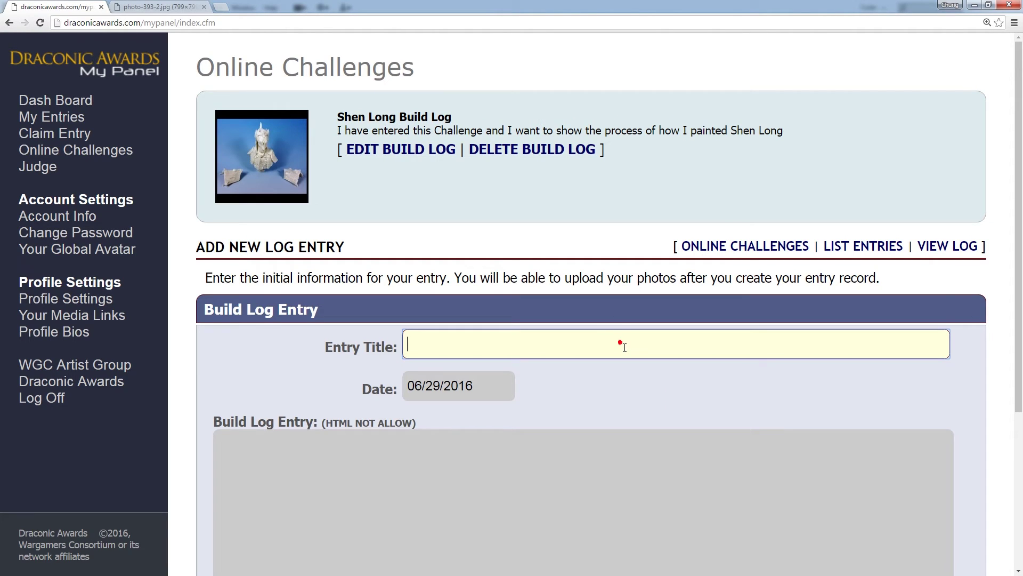
text(Basecoated)
click(598, 462)
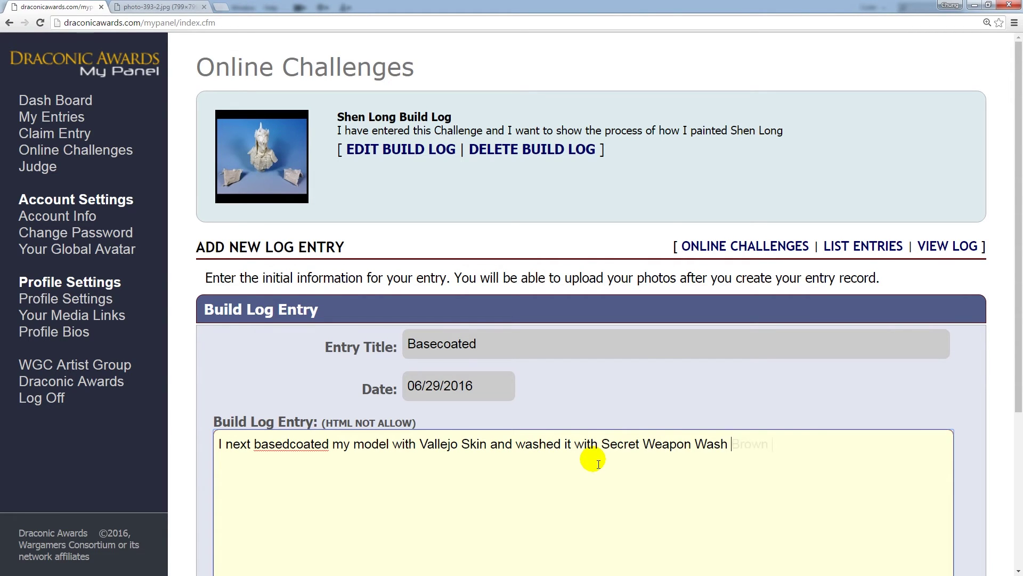
text(Brown.)
scroll(676, 400, down, 4)
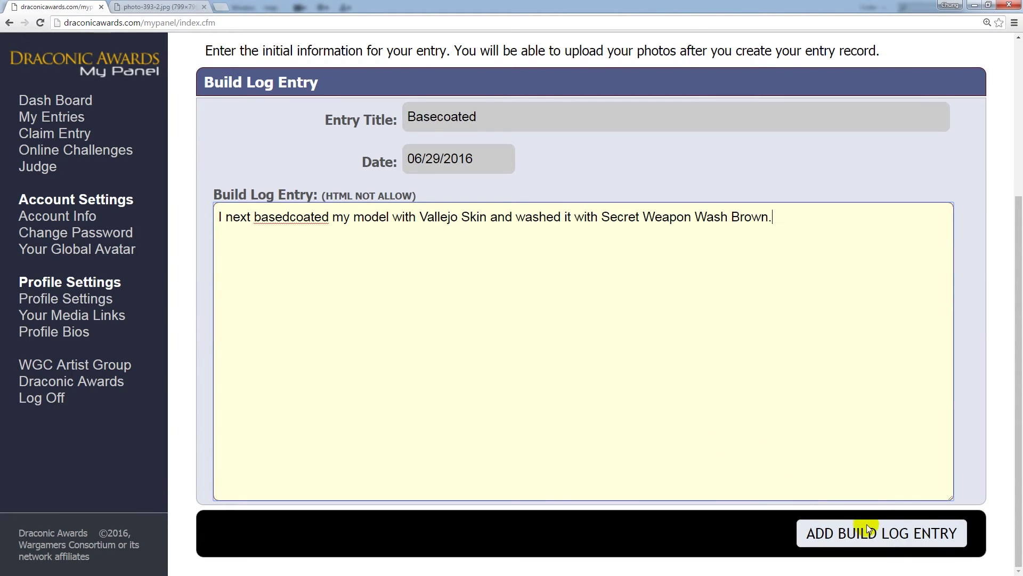
click(895, 542)
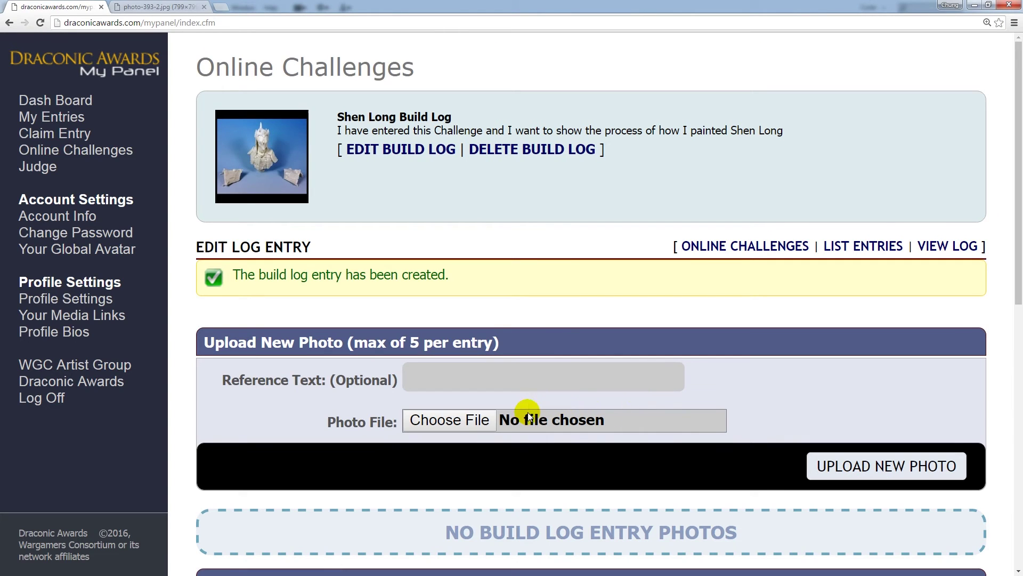
- Upload 005.jpg to the Basecoated entry and check it at full size
click(469, 421)
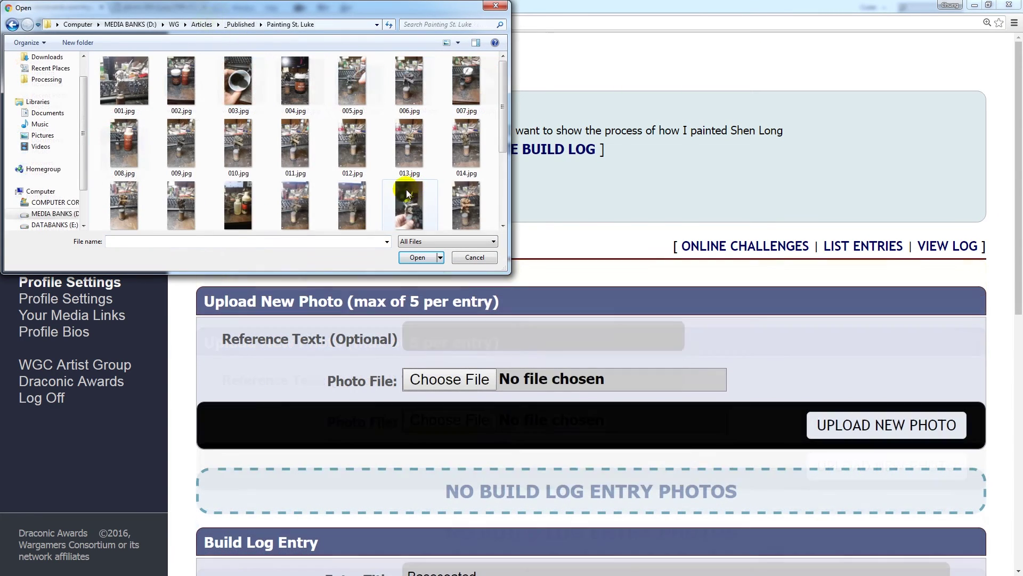
double_click(351, 87)
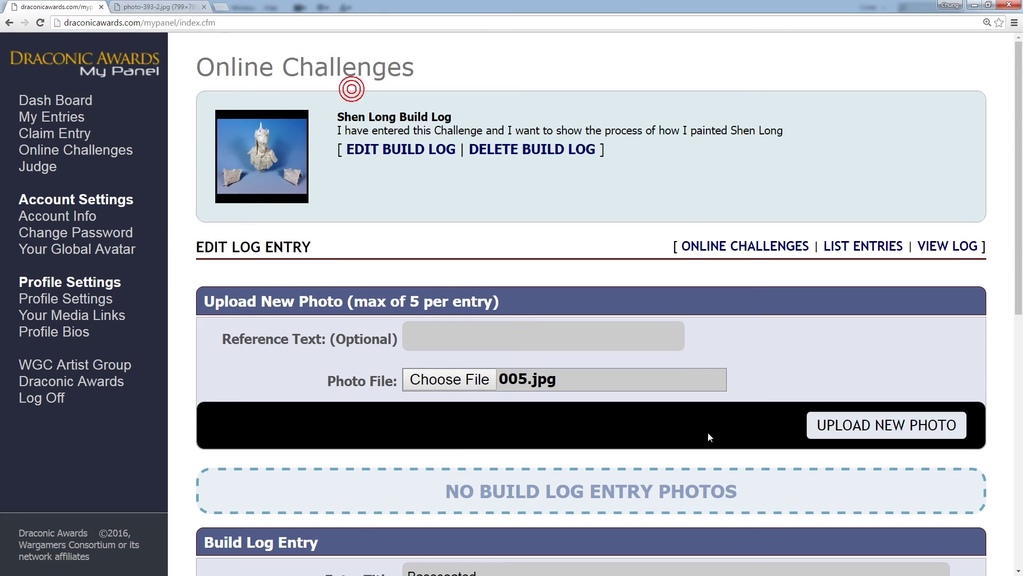
click(828, 427)
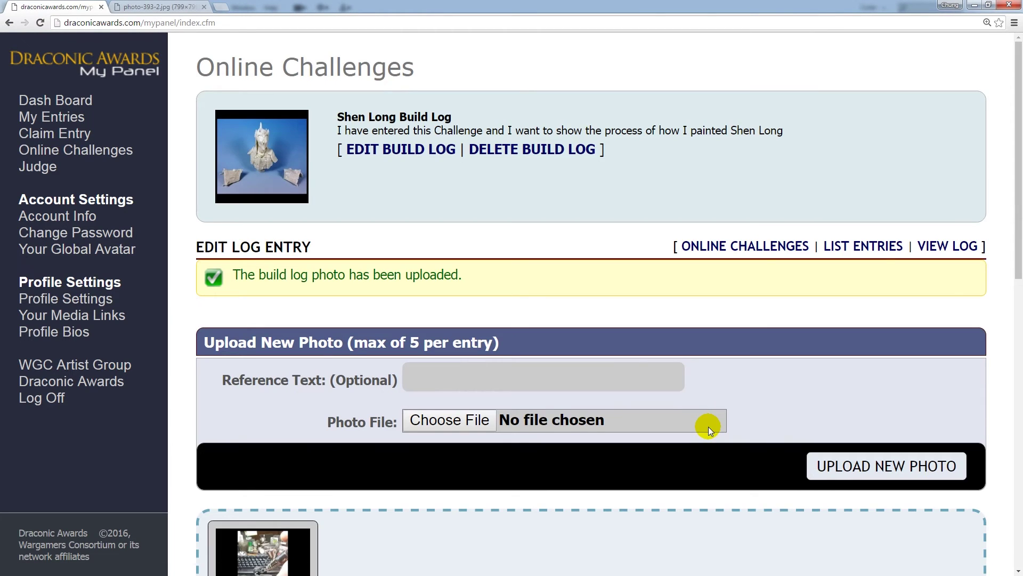
scroll(673, 444, down, 4)
click(292, 346)
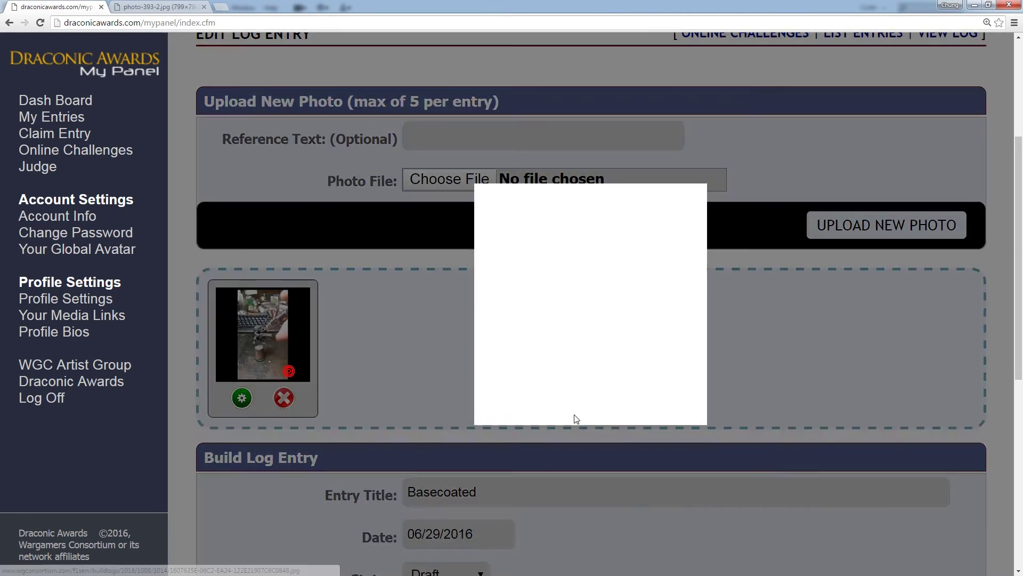
click(798, 374)
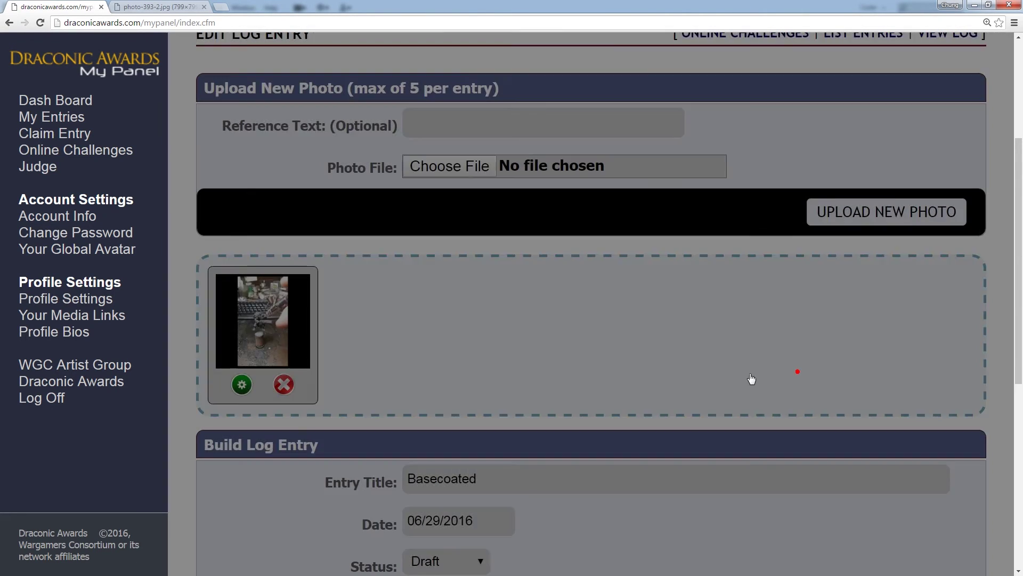
- Open the public view of the Shen Long build log
scroll(499, 341, down, 3)
scroll(523, 356, down, 1)
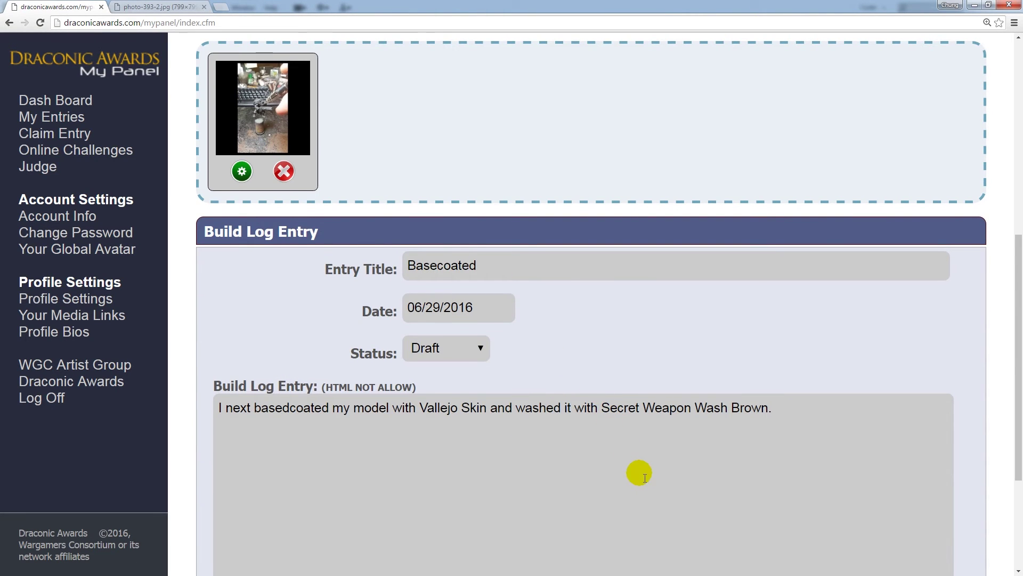
scroll(565, 407, up, 7)
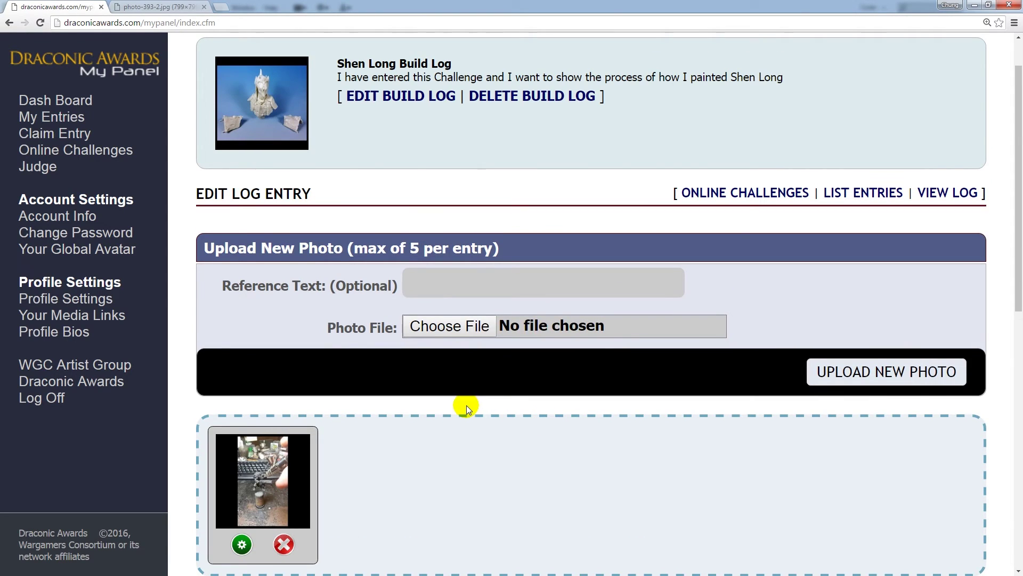
scroll(465, 405, up, 1)
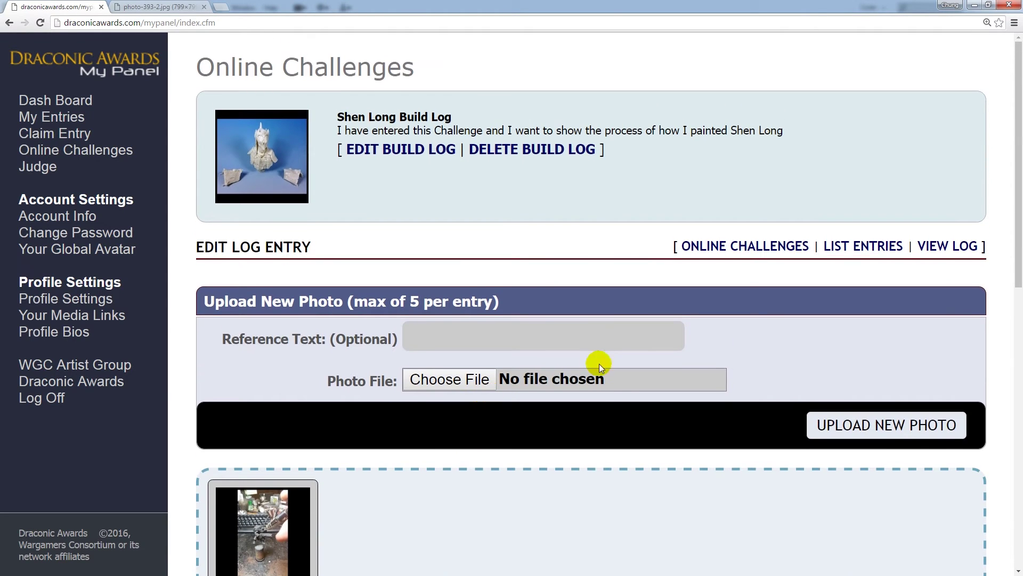
click(942, 247)
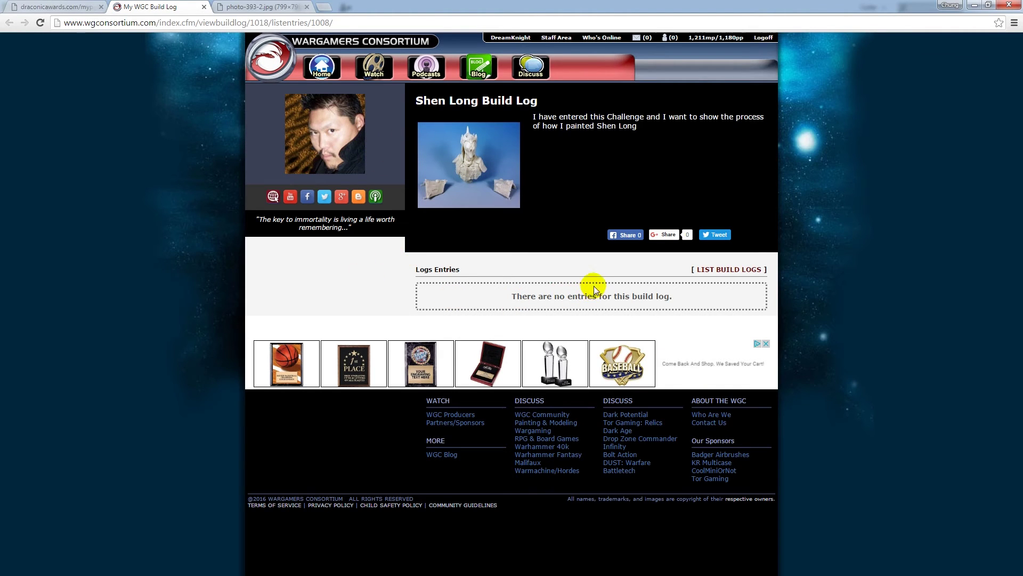
- Highlight the public page's 'no entries' message, then switch back to the Draconic Awards editor
drag(612, 307, 607, 307)
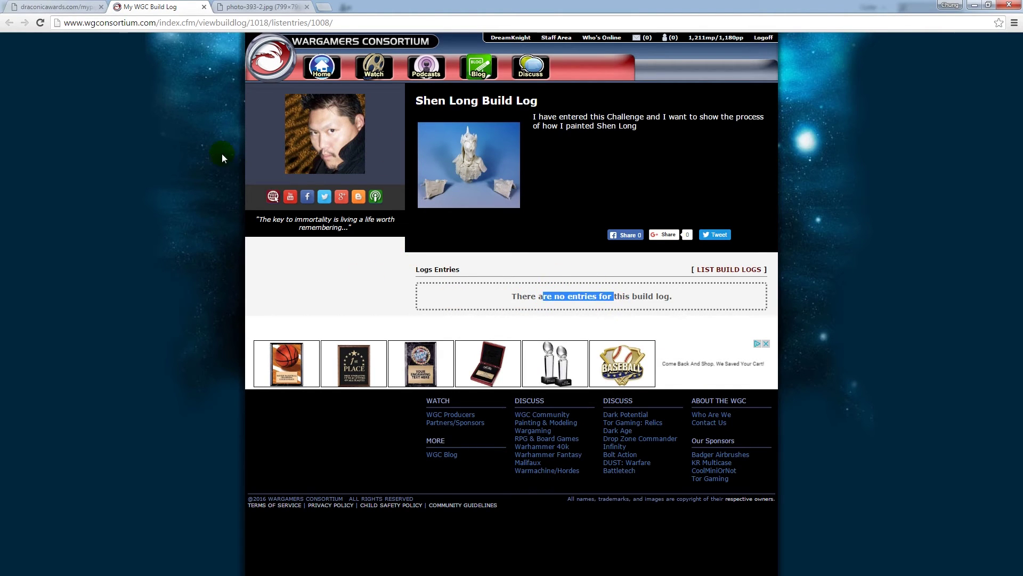
click(59, 7)
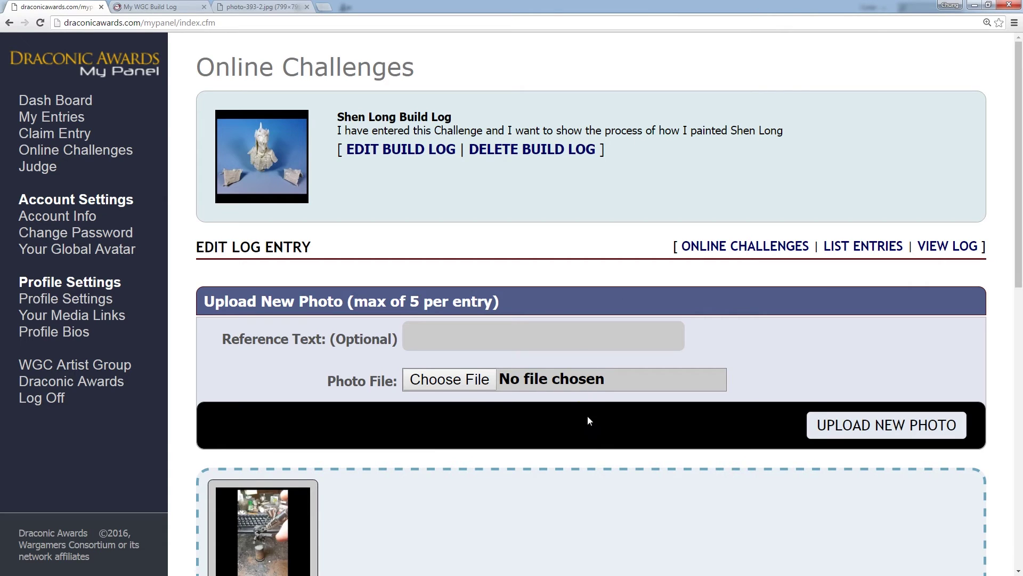
- Change the Basecoated build log entry's status to Published and save it
scroll(586, 419, down, 10)
click(456, 241)
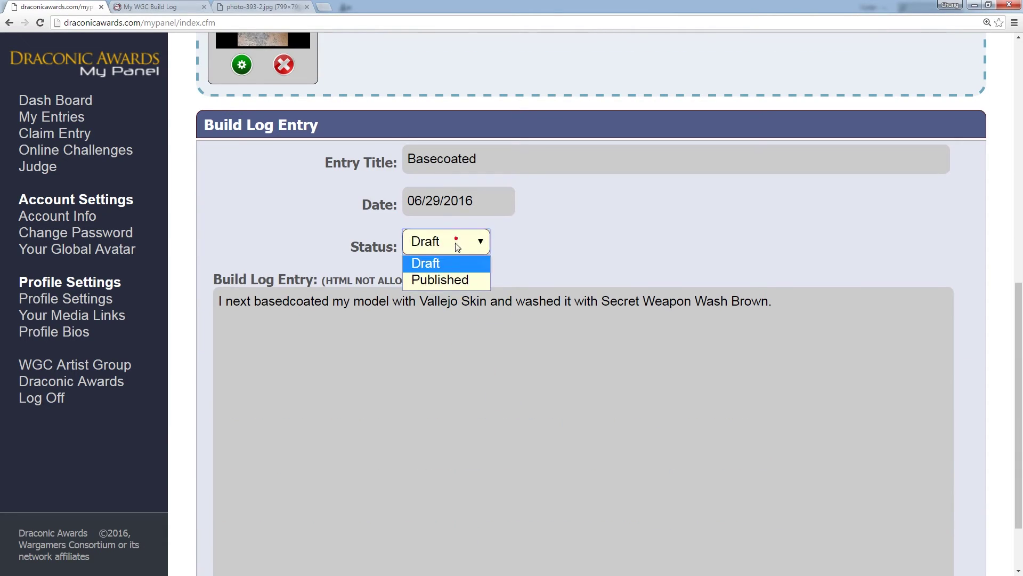
click(464, 276)
scroll(666, 292, down, 2)
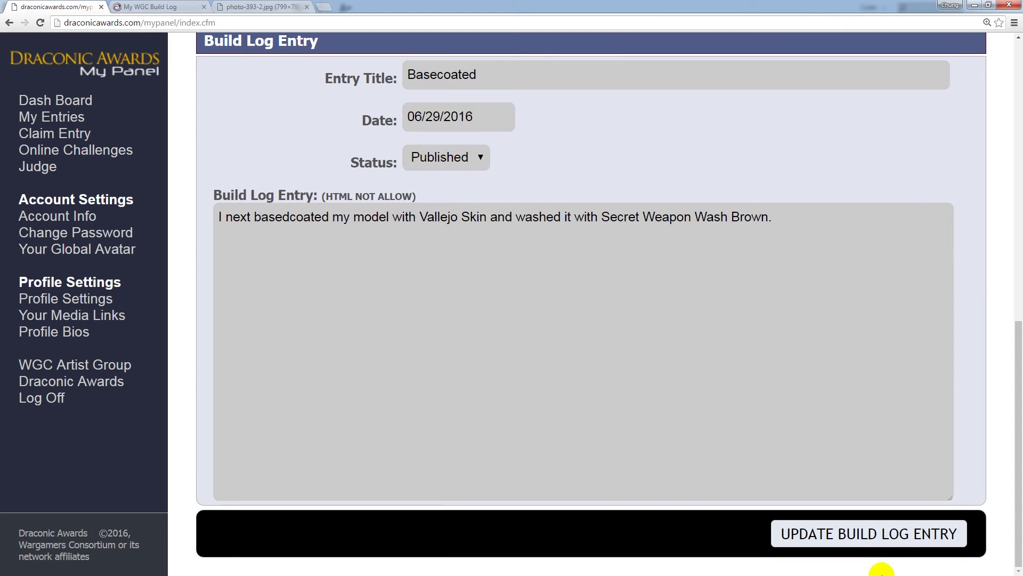
click(863, 538)
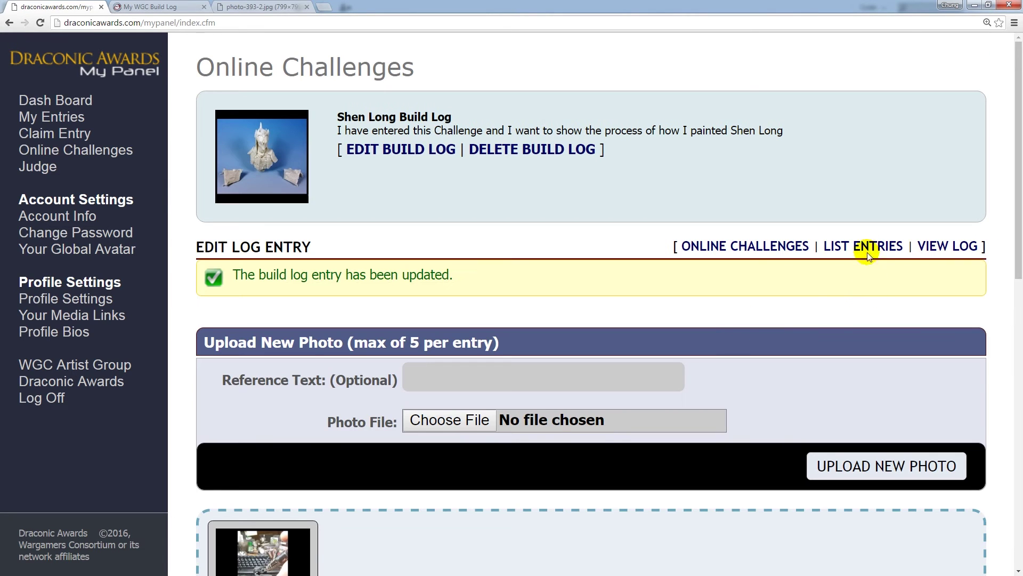
- Edit the Primered entry, set its status to Published, and save the update
click(866, 248)
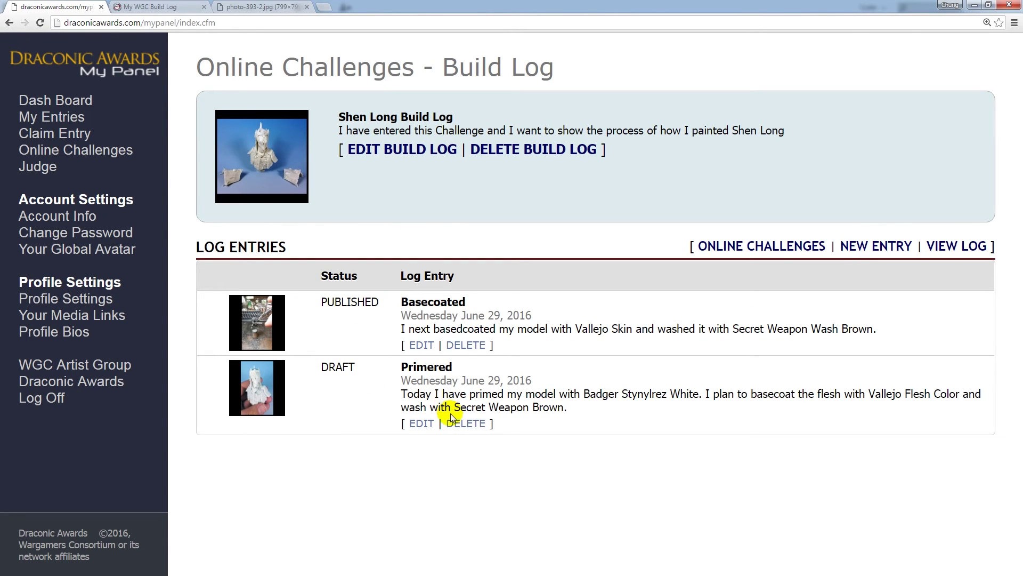
click(421, 423)
scroll(670, 451, down, 1)
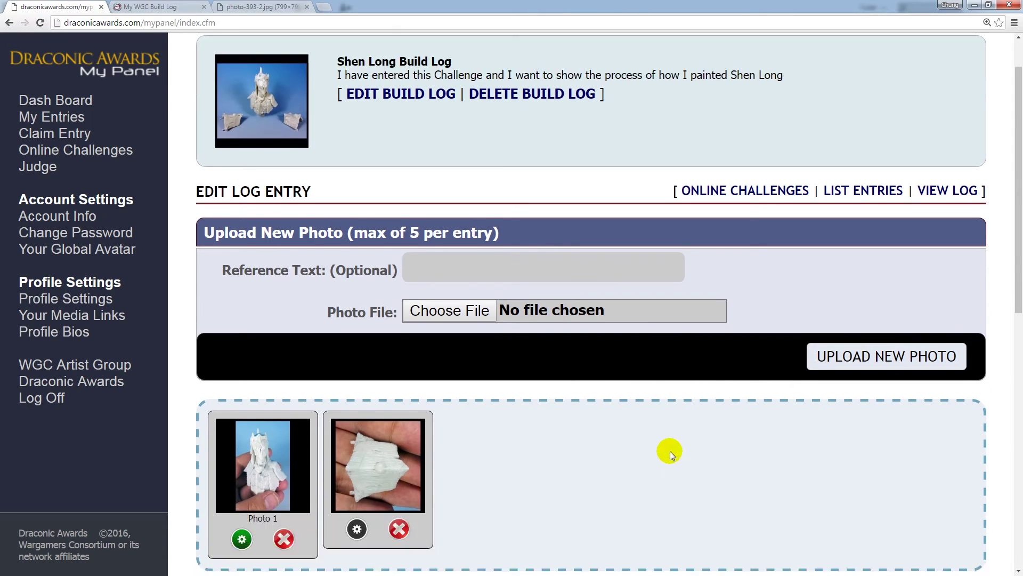
scroll(670, 451, down, 8)
click(460, 297)
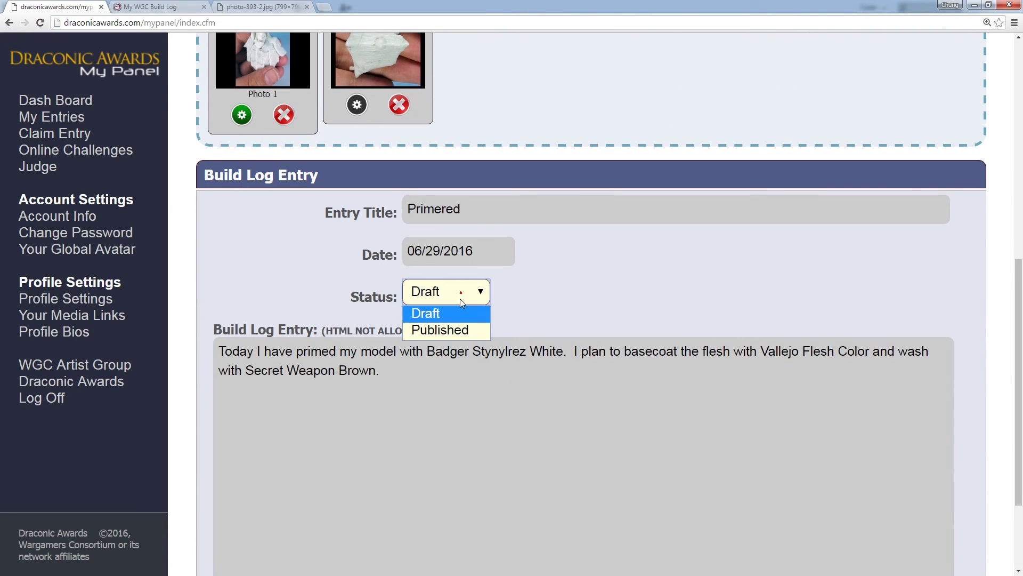
click(460, 331)
scroll(731, 296, down, 3)
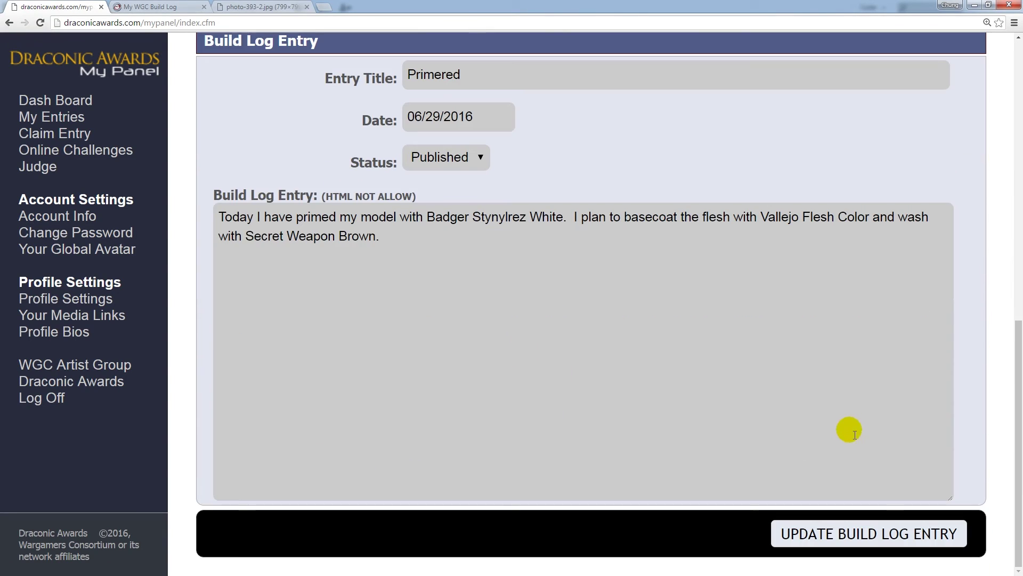
click(885, 538)
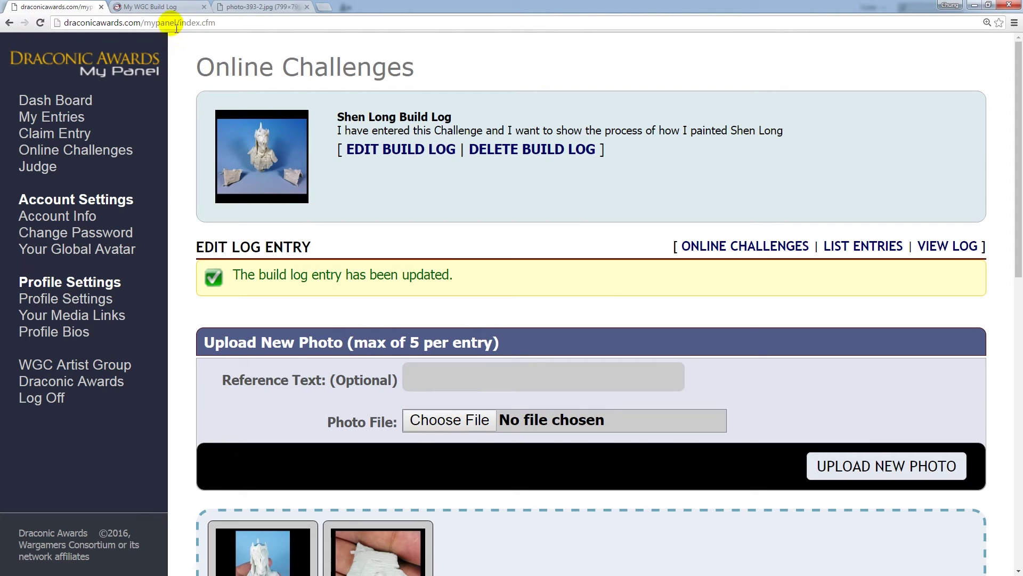
click(163, 6)
- Reload the public Shen Long build log and view the Basecoated entry and its photo
right_click(633, 302)
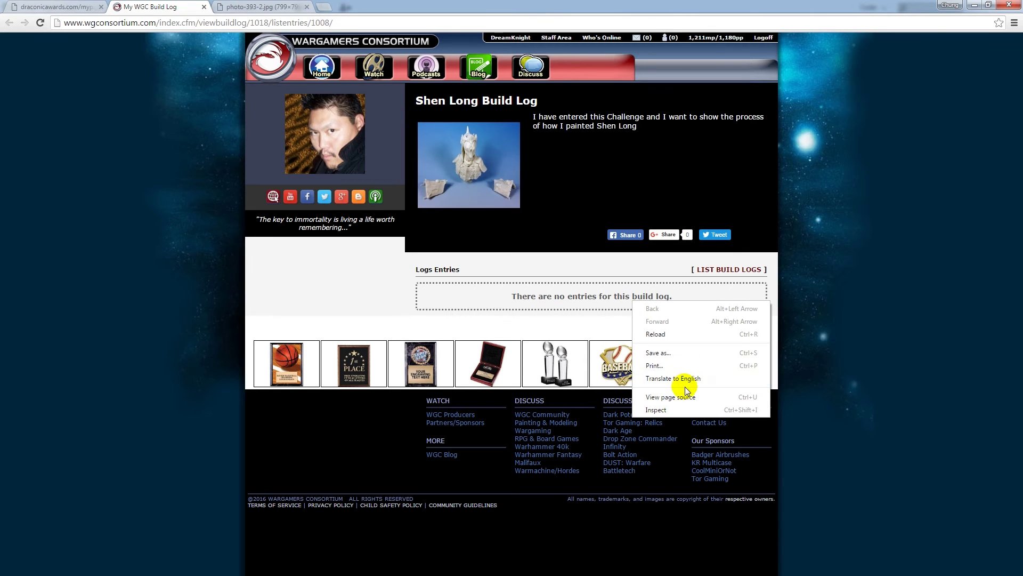
click(676, 338)
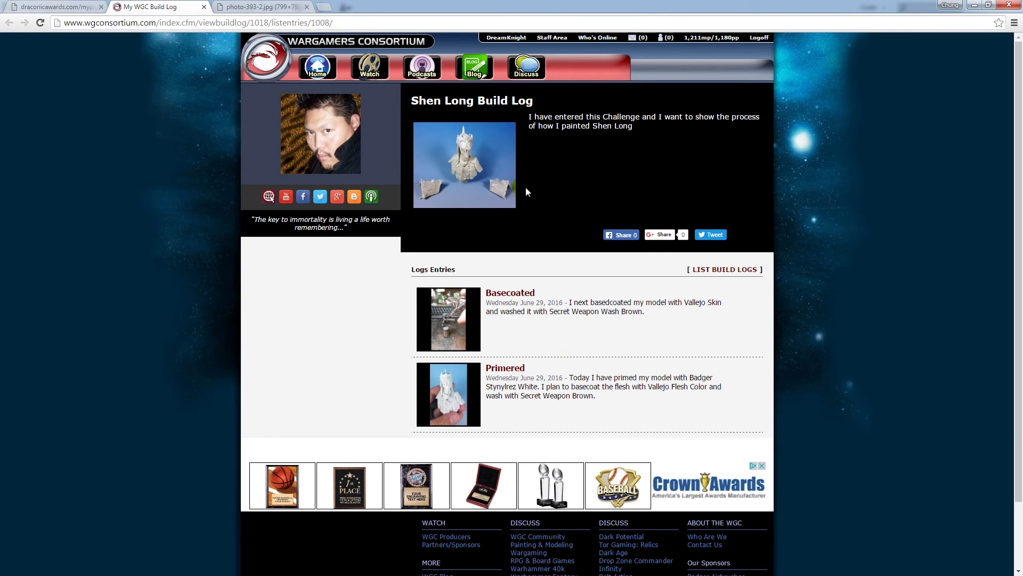
click(536, 297)
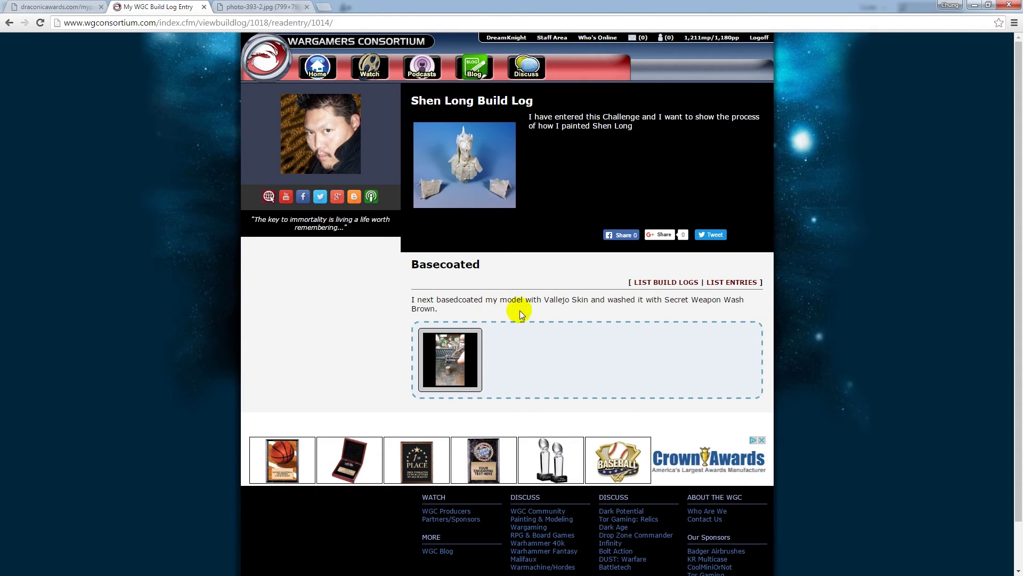
click(451, 355)
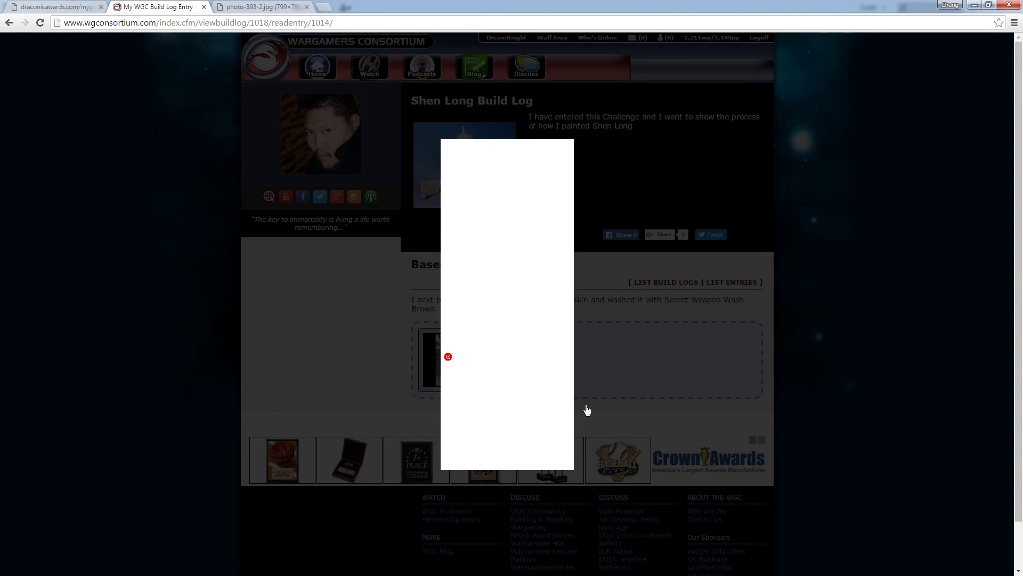
click(668, 384)
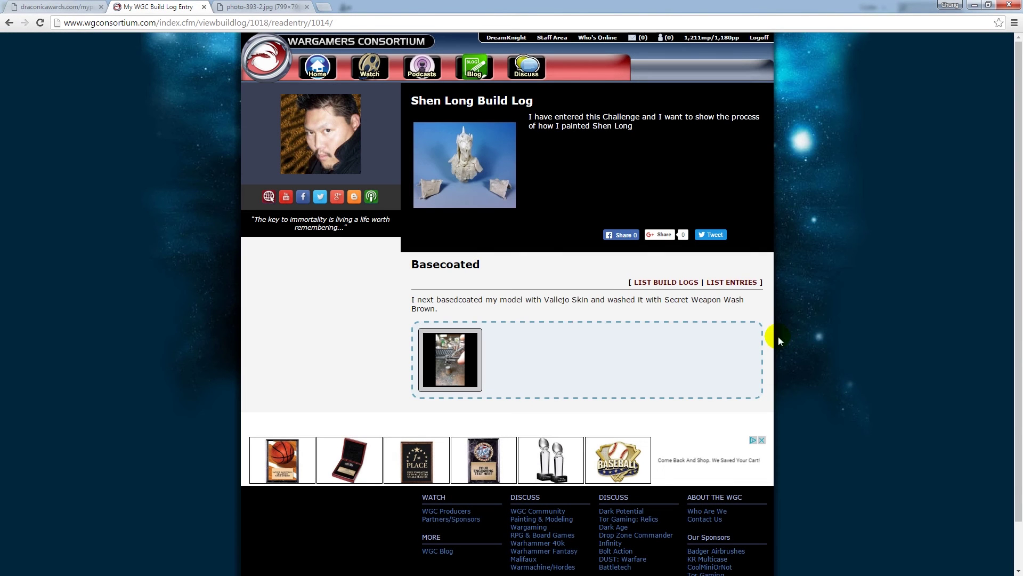
click(742, 282)
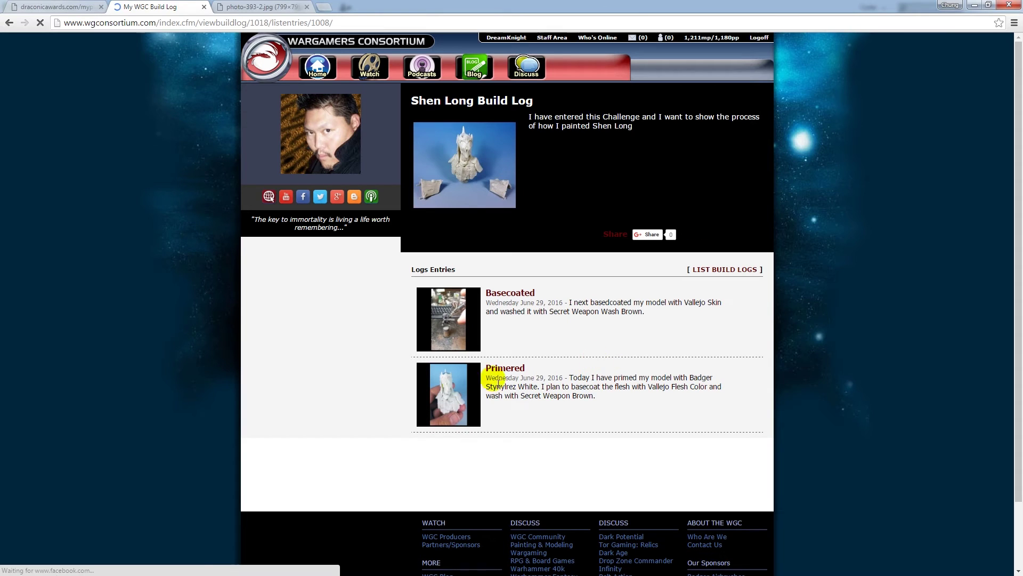
- View the Primered entry's Photo 1, list all entries, then return to Draconic Awards
click(454, 384)
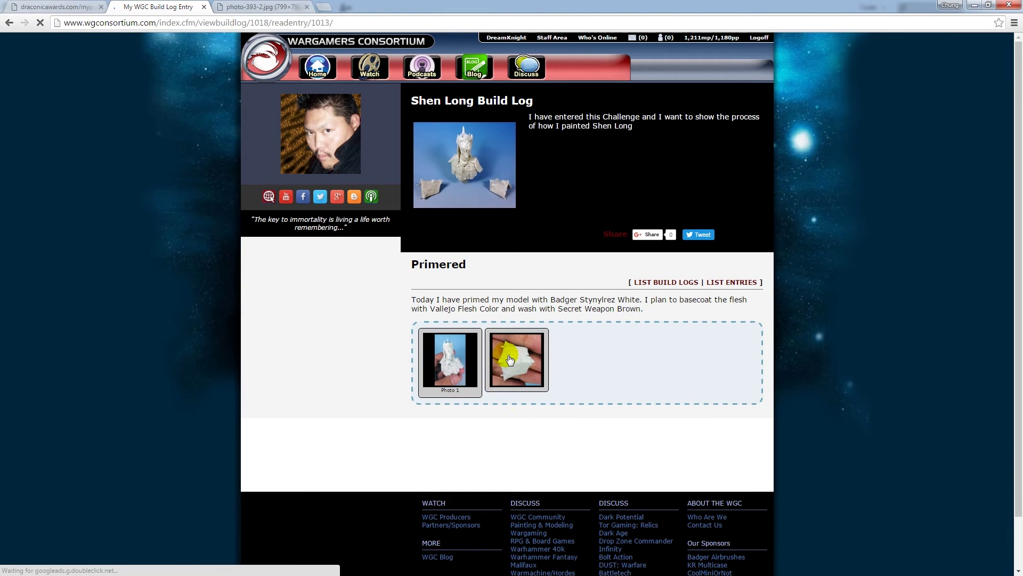
click(461, 372)
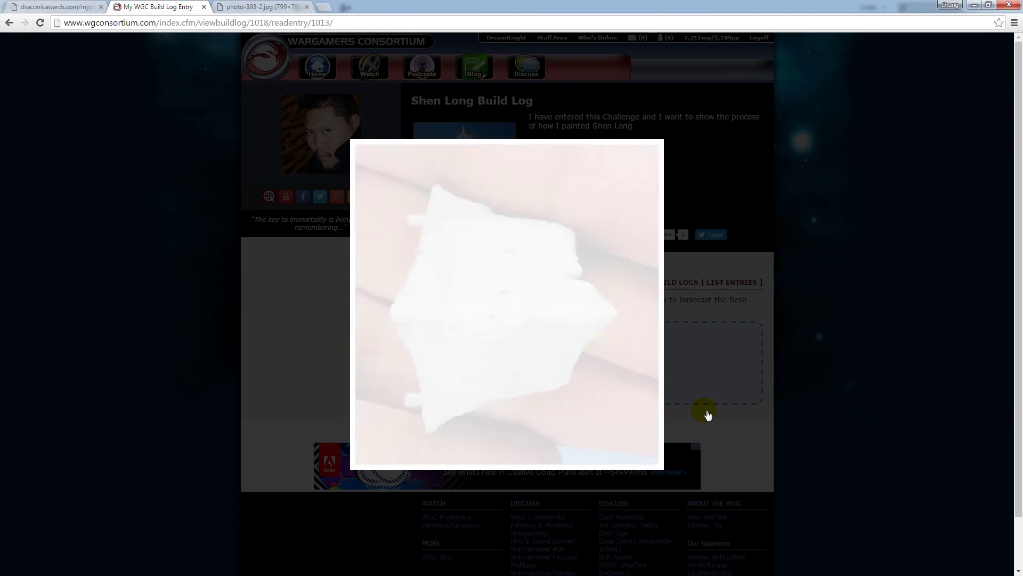
click(714, 408)
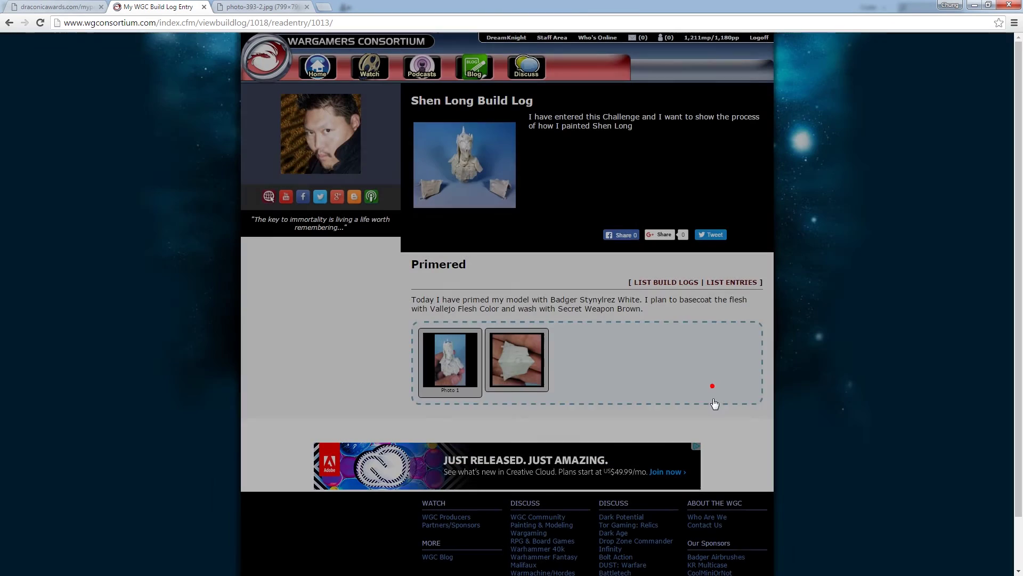
click(741, 289)
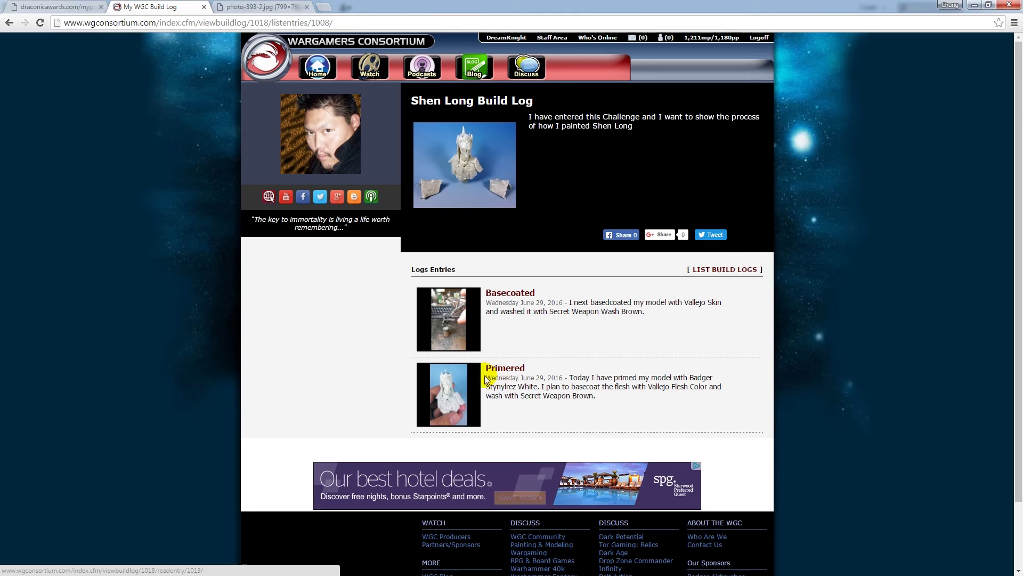
click(80, 12)
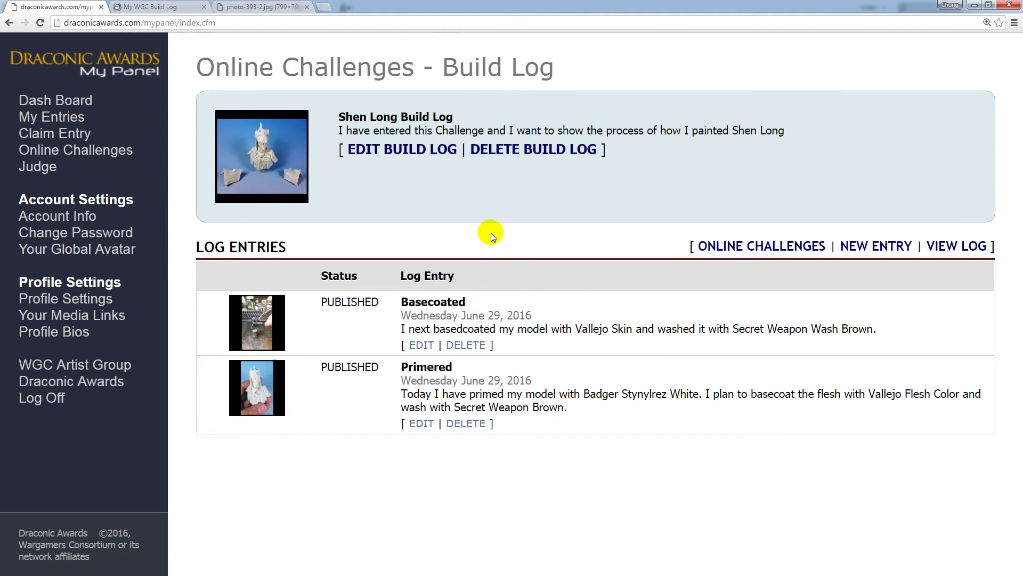
- Delete the Basecoated log entry, confirming with YES, and go to Online Challenges
click(466, 345)
scroll(747, 455, down, 3)
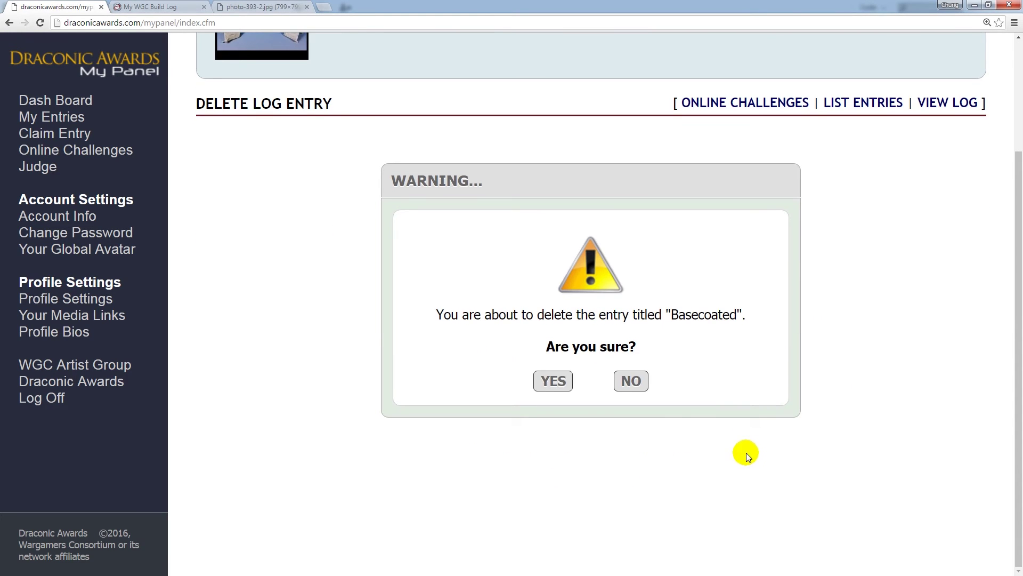
click(567, 381)
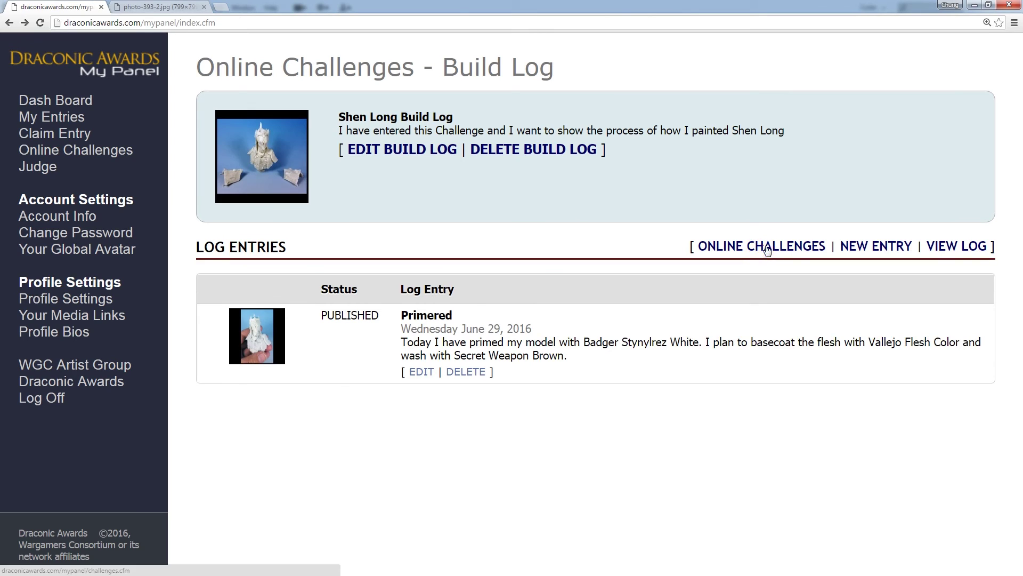
click(763, 246)
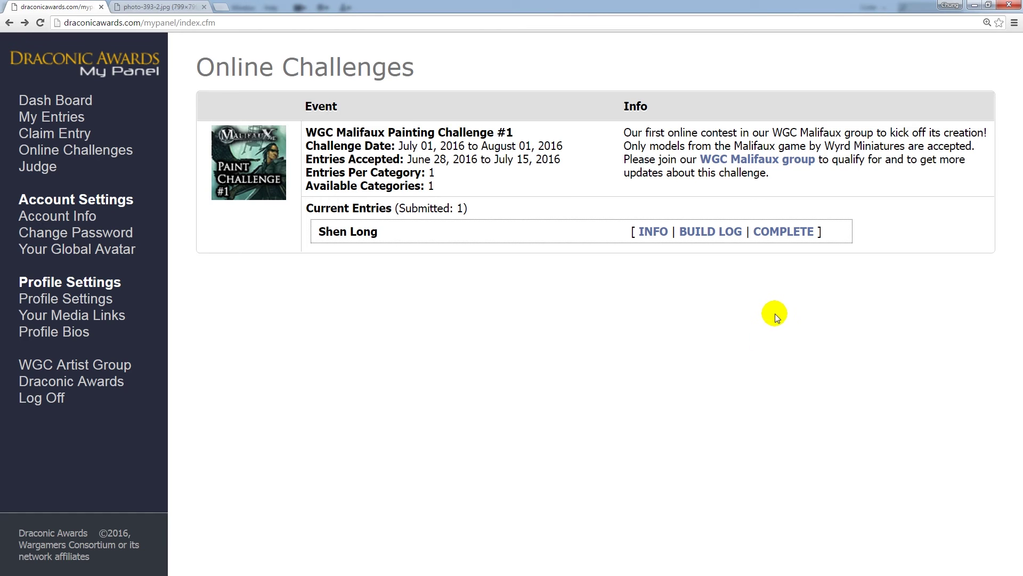
- Start completing the Shen Long challenge entry and scroll to its completed-photo upload form
click(782, 231)
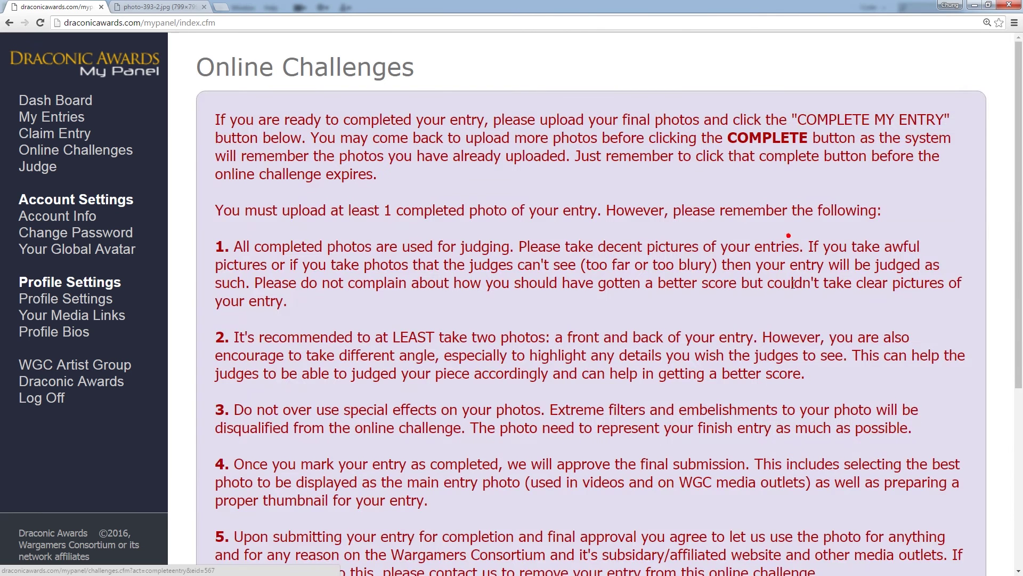
scroll(761, 302, down, 1)
scroll(763, 302, up, 1)
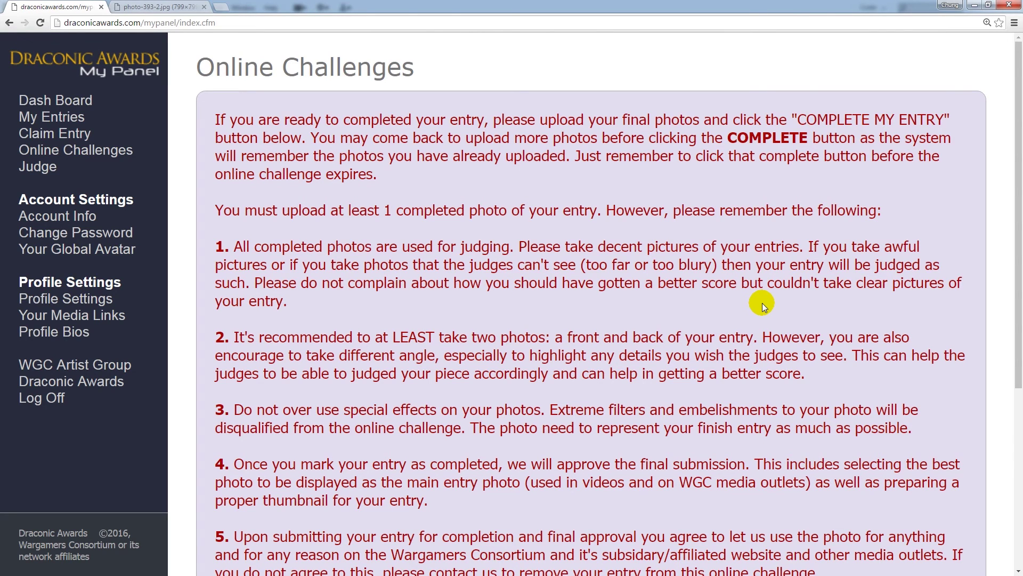
scroll(762, 306, down, 6)
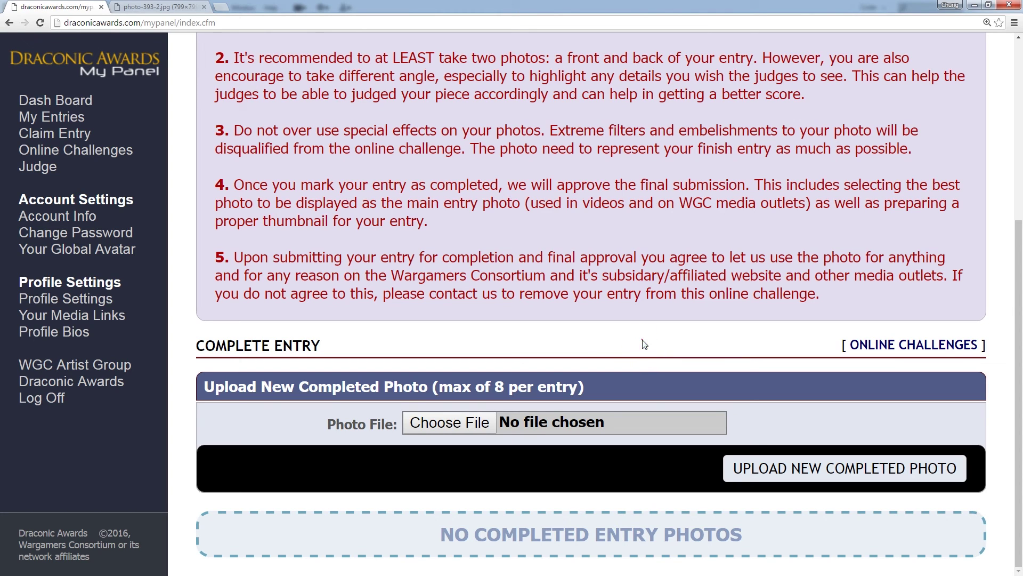
- Upload nmms-10.jpg from the Painting Non-Metallic Gold folder as the first completed photo
click(481, 421)
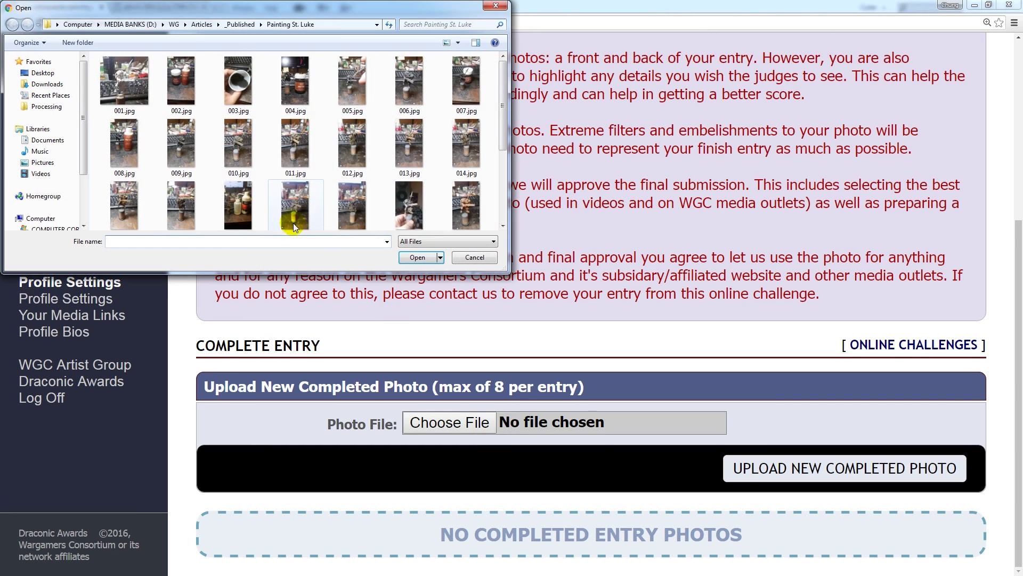
key(BackSpace)
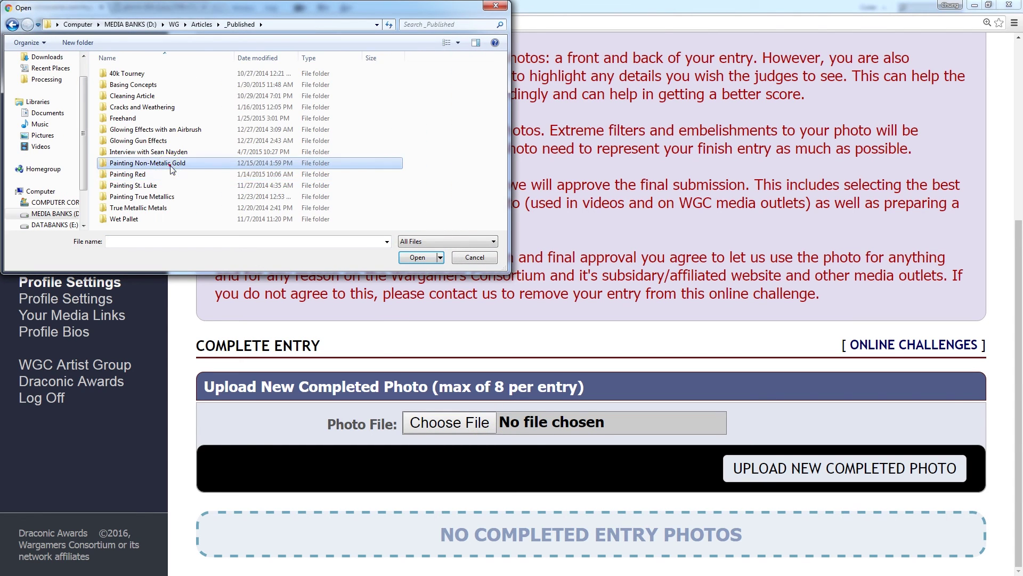
double_click(171, 169)
double_click(242, 136)
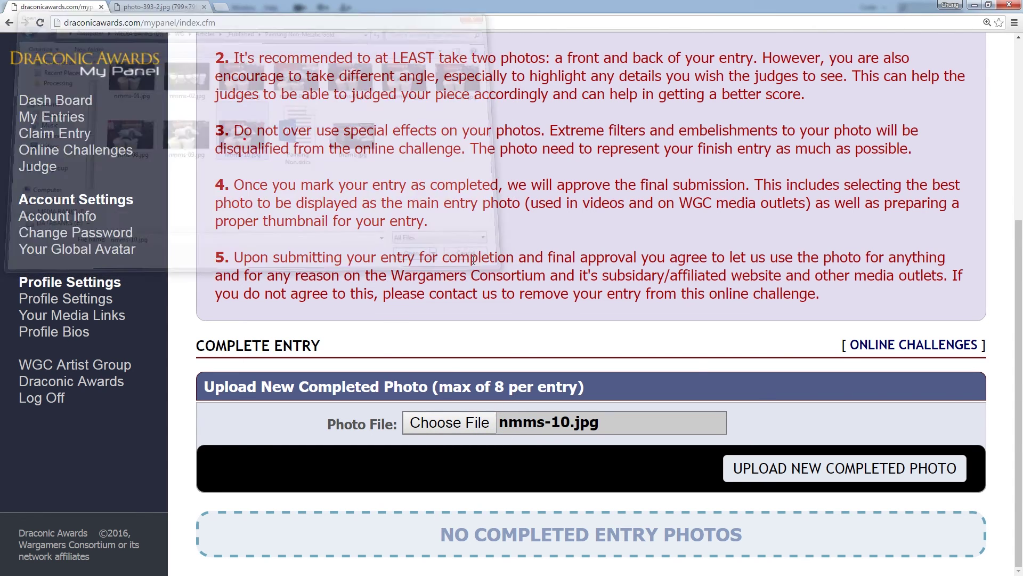
click(806, 468)
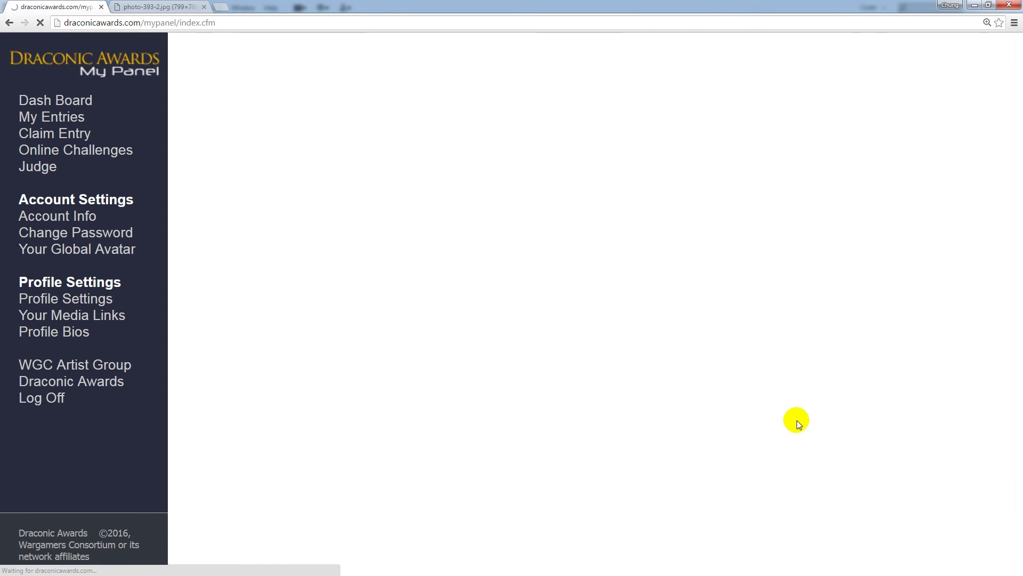
- Upload nmms-02.jpg and nmms-07.jpg as the second and third completed photos
scroll(794, 426, down, 10)
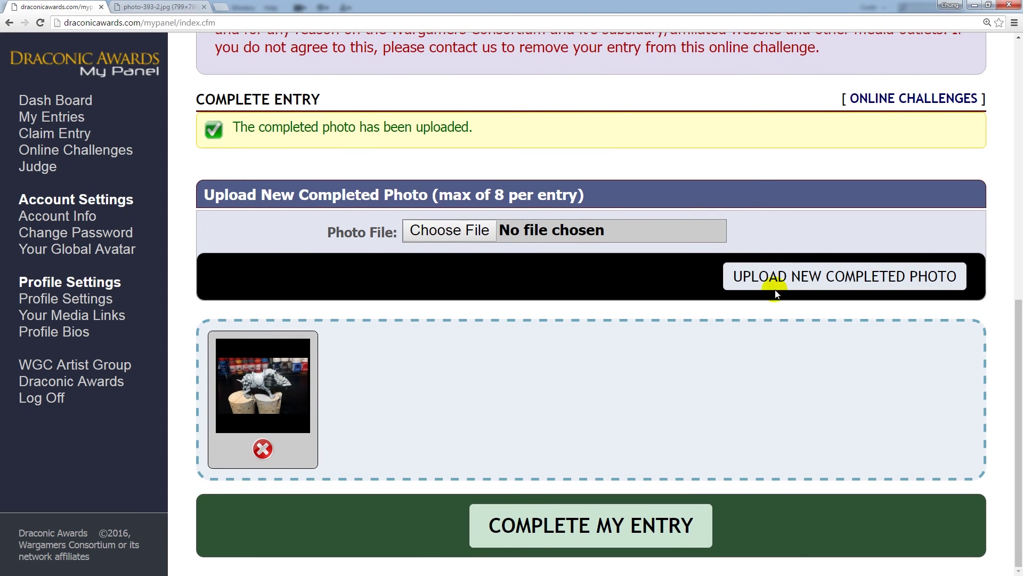
click(469, 230)
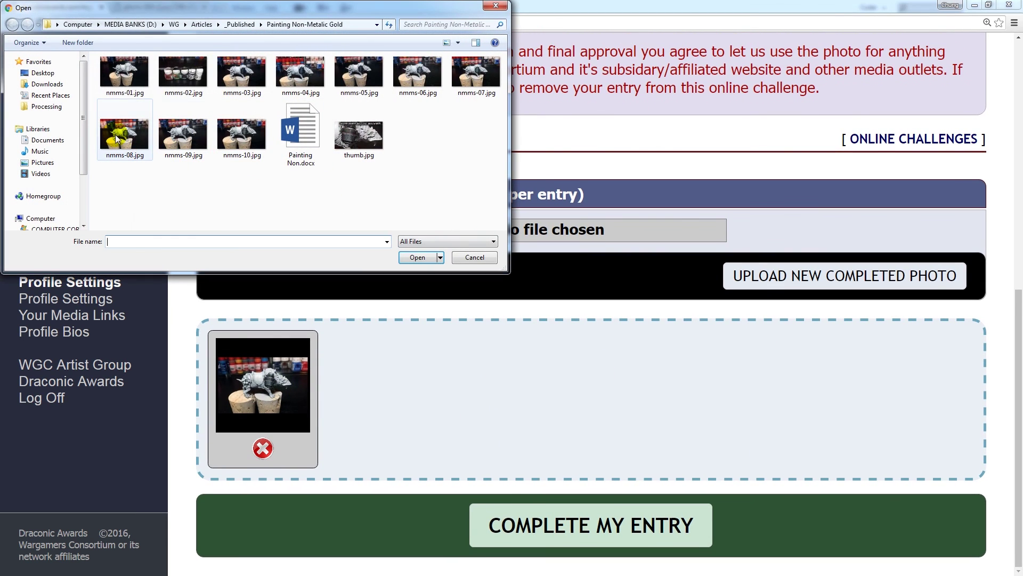
double_click(183, 72)
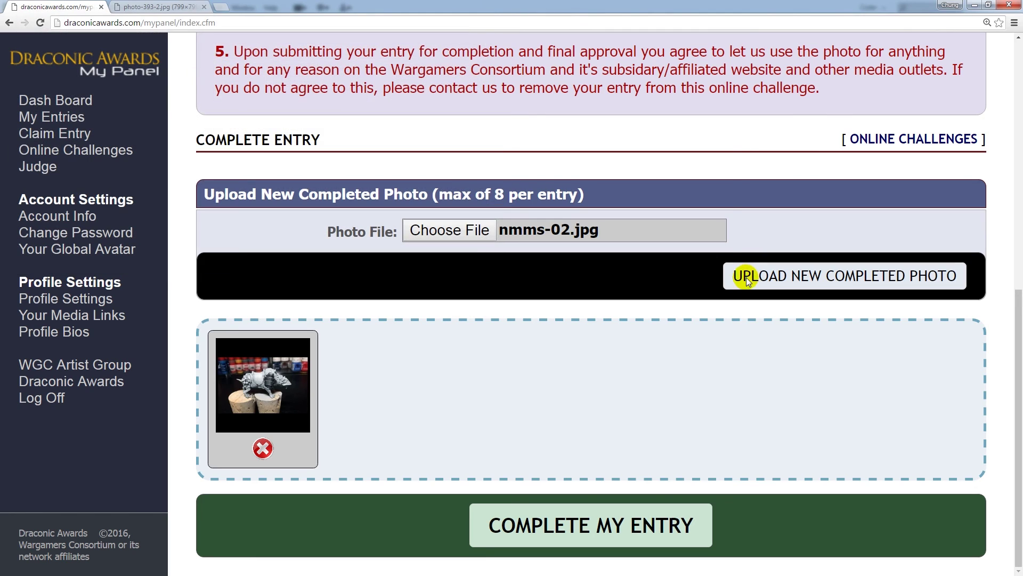
click(746, 277)
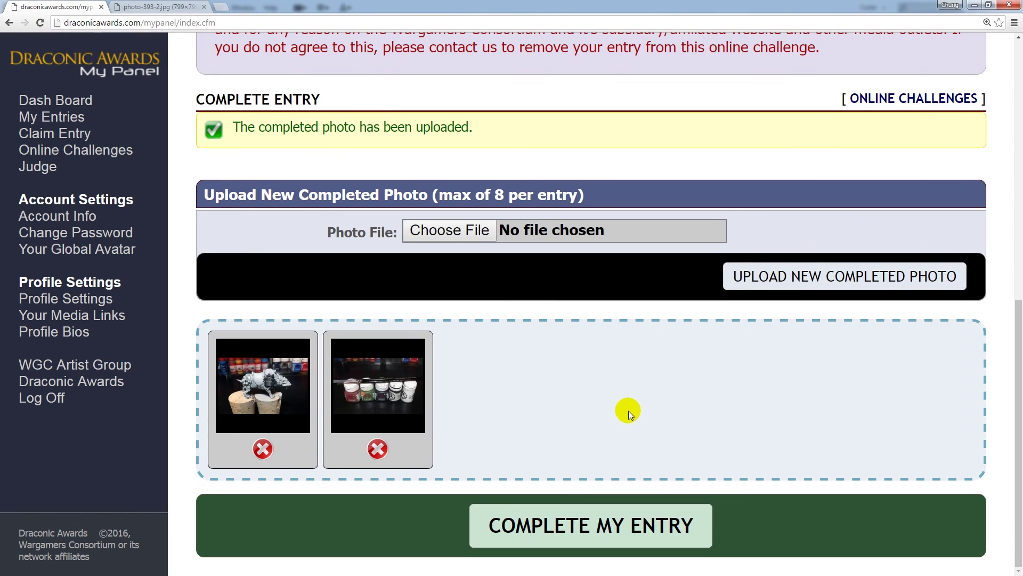
click(476, 233)
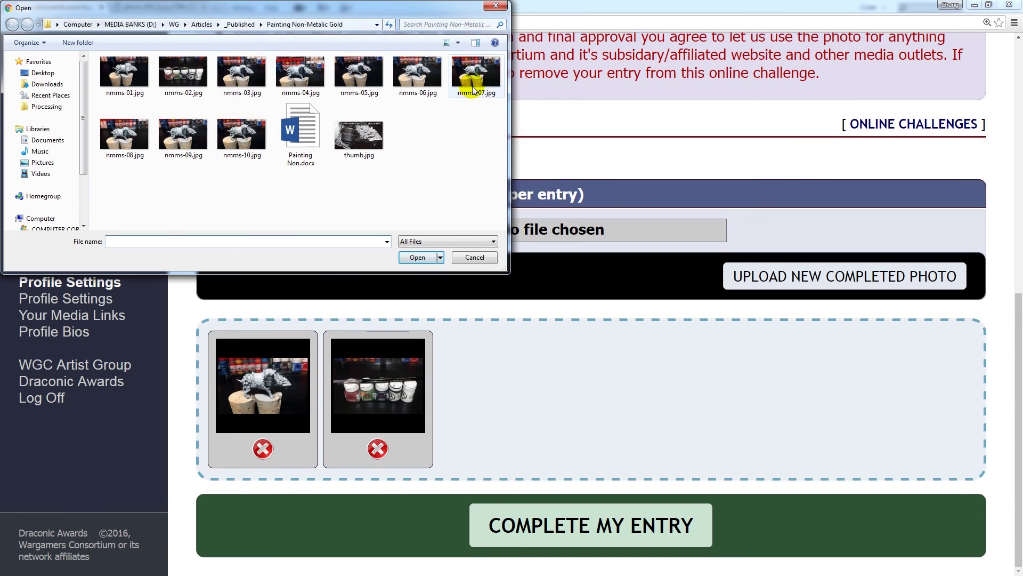
double_click(474, 89)
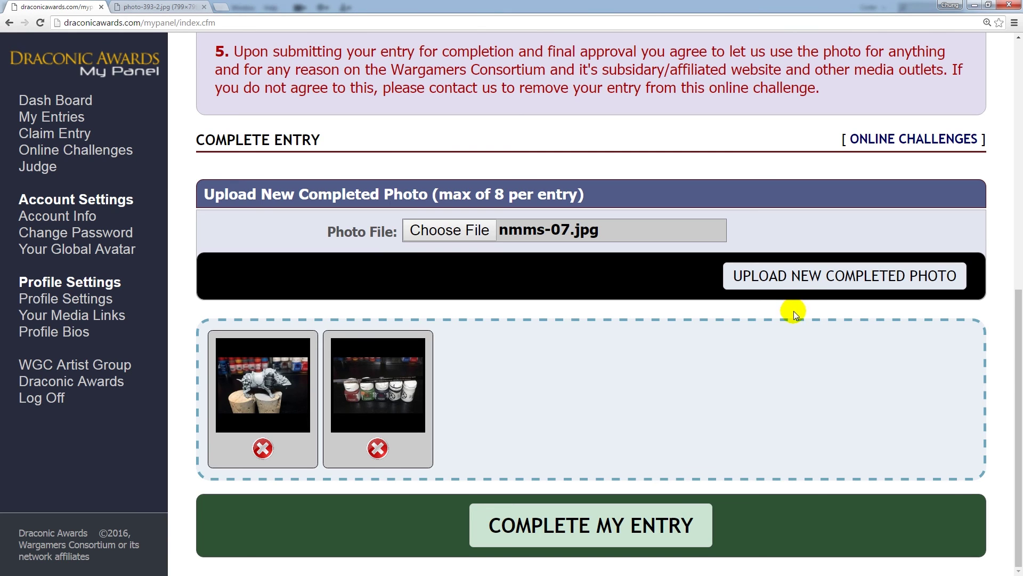
click(782, 277)
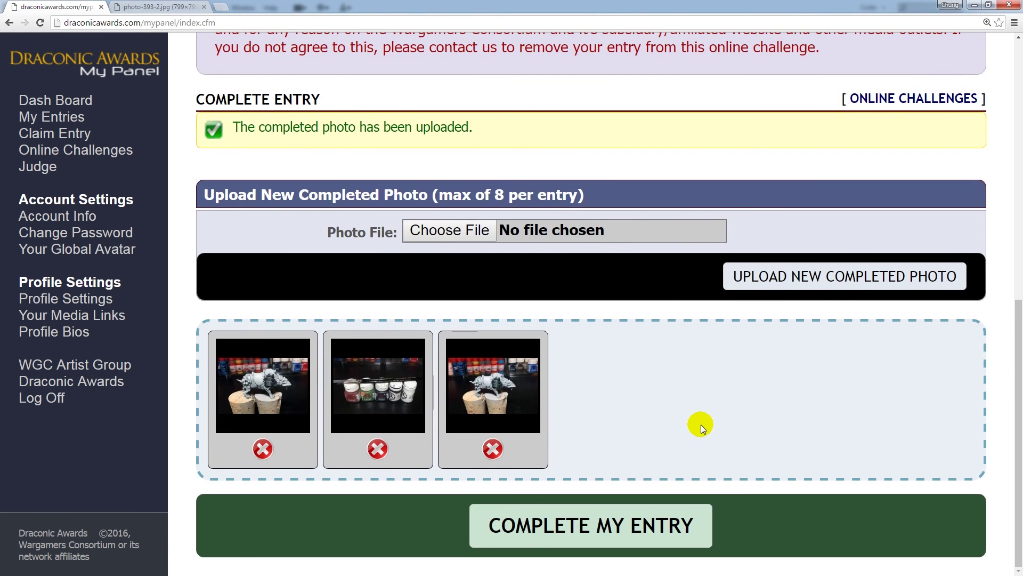
- Submit the Shen Long entry with COMPLETE MY ENTRY and confirm with YES
click(589, 525)
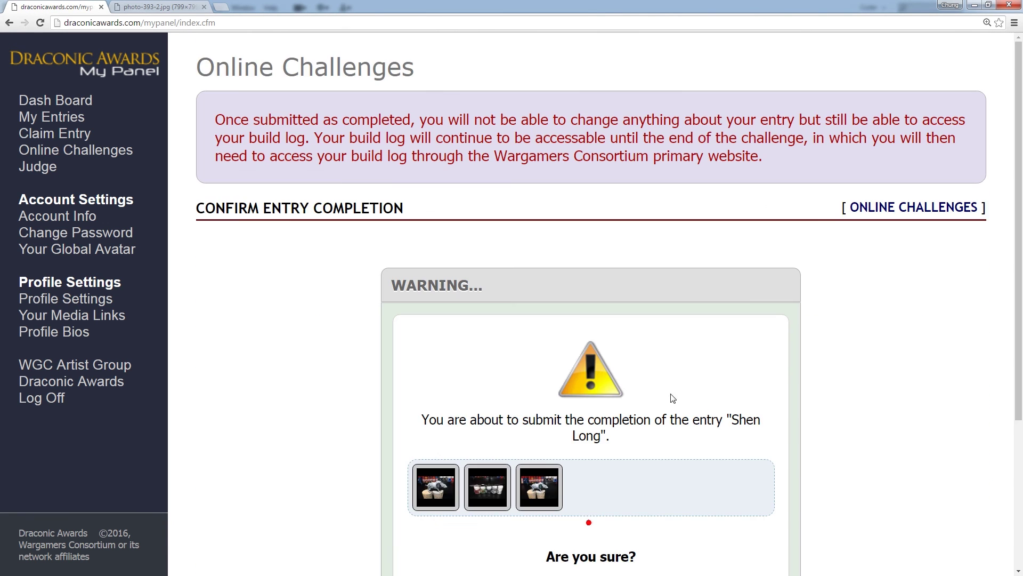
scroll(670, 393, down, 4)
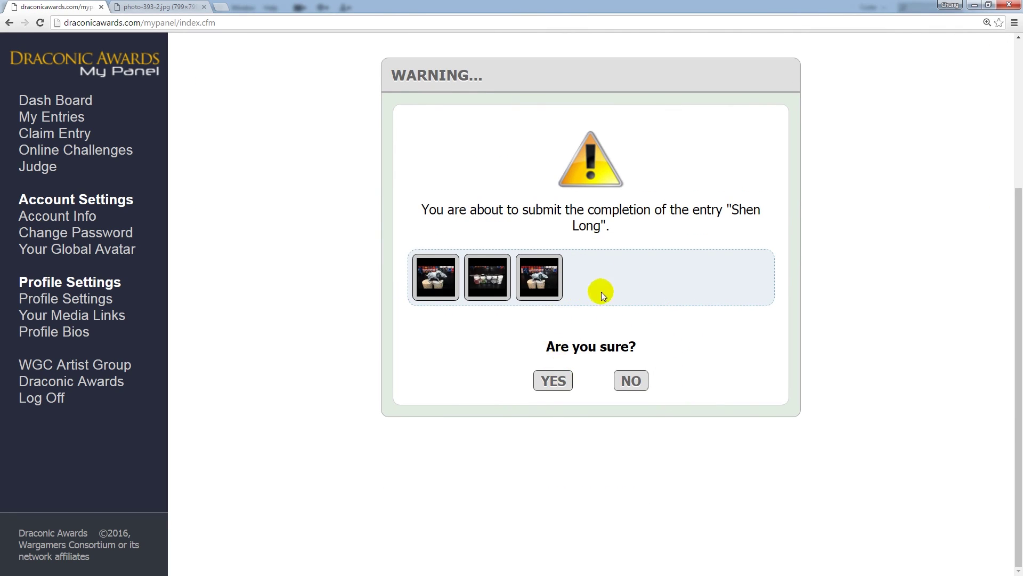
click(550, 382)
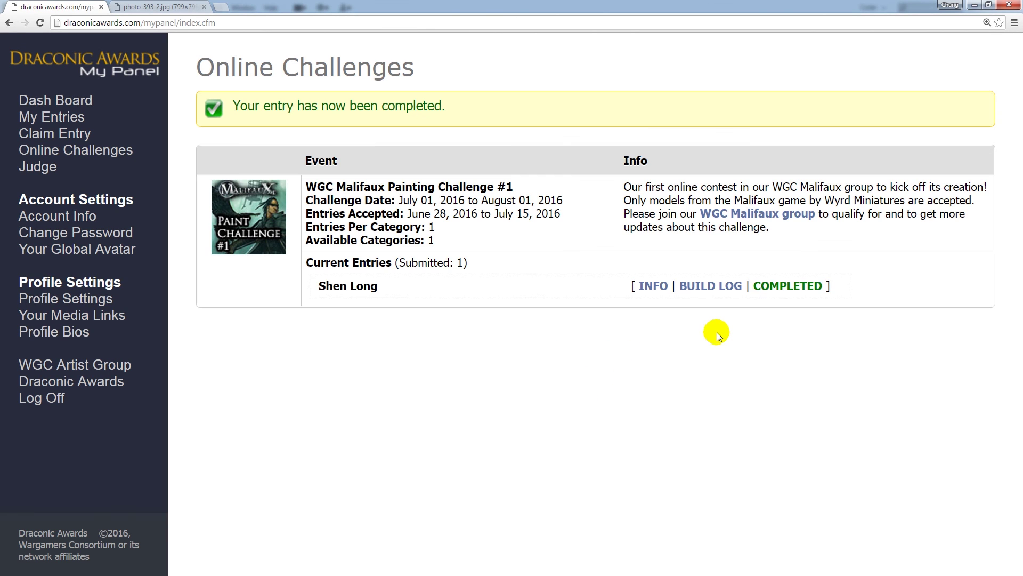
double_click(778, 286)
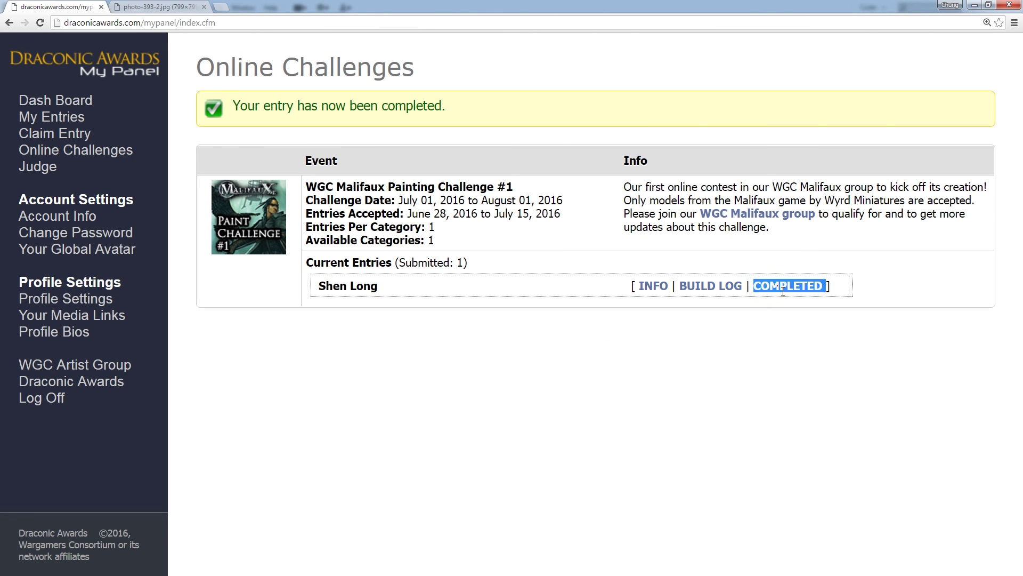
click(795, 328)
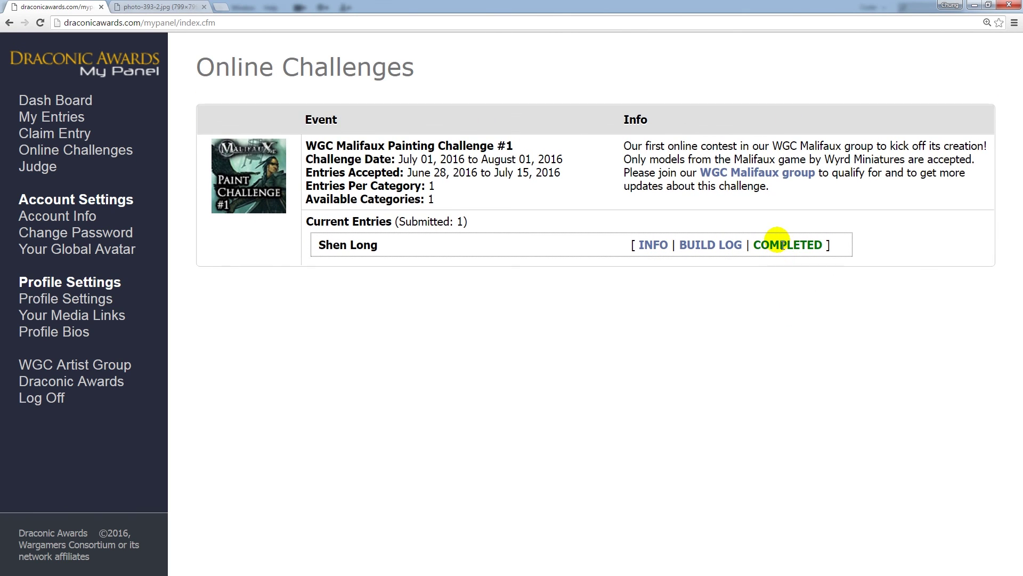
double_click(777, 245)
click(768, 292)
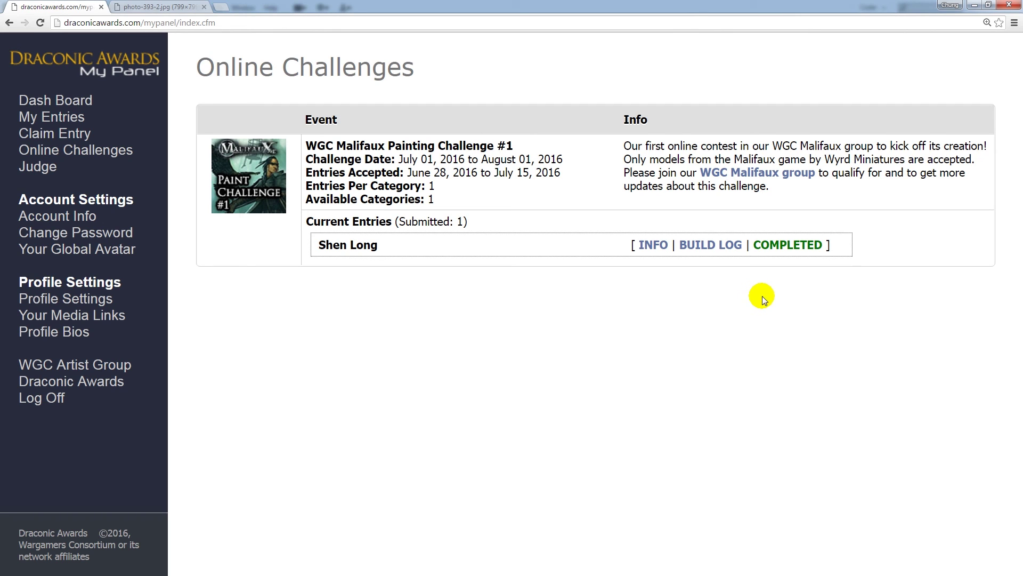
click(720, 246)
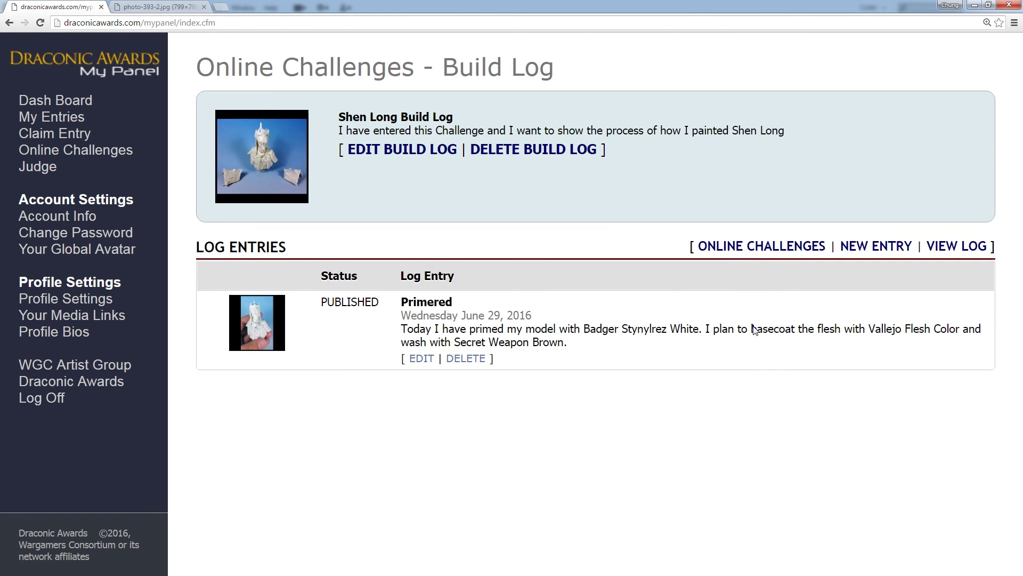
right_click(753, 329)
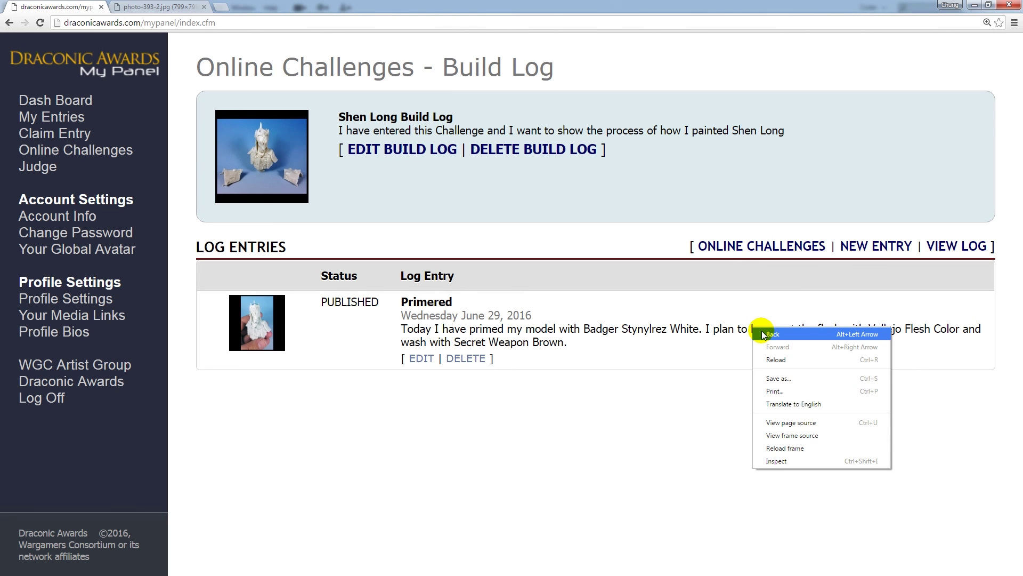
click(773, 335)
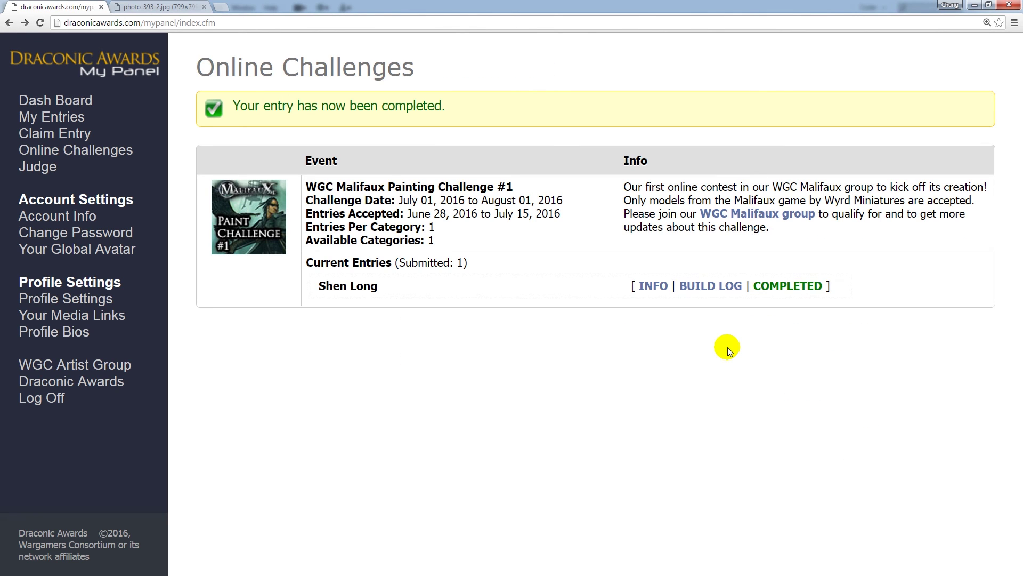